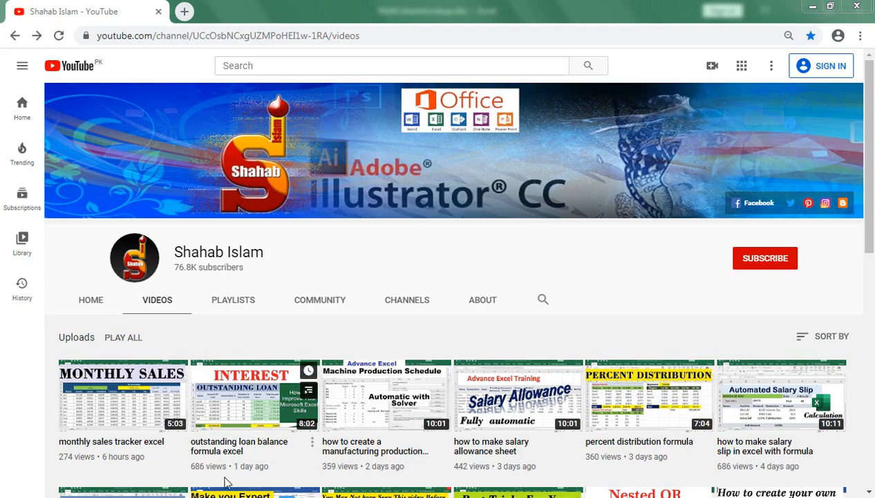
- Switch to the Excel workbook and change the report header in B6 to Name
{"action": "mouse_move", "coordinate": [229, 496]}
{"action": "left_click", "coordinate": [265, 452]}
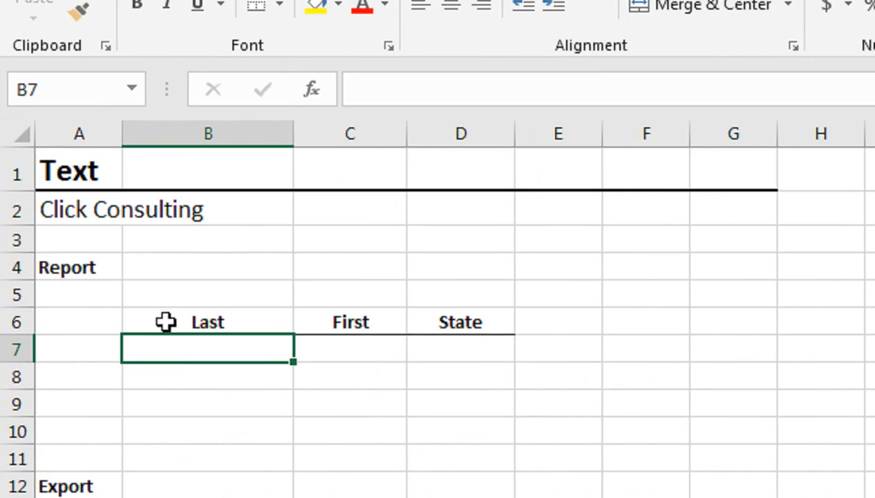
{"action": "left_click", "coordinate": [99, 241]}
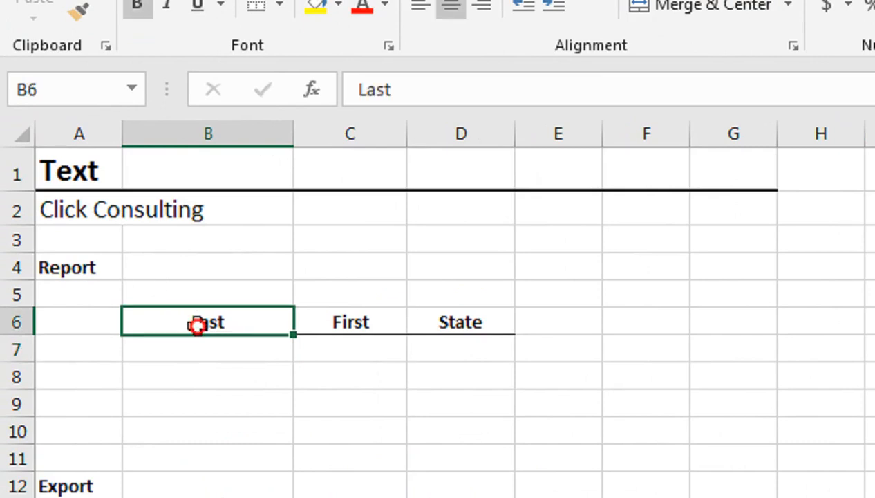
{"action": "type", "text": "n"}
{"action": "key", "text": "BackSpace"}
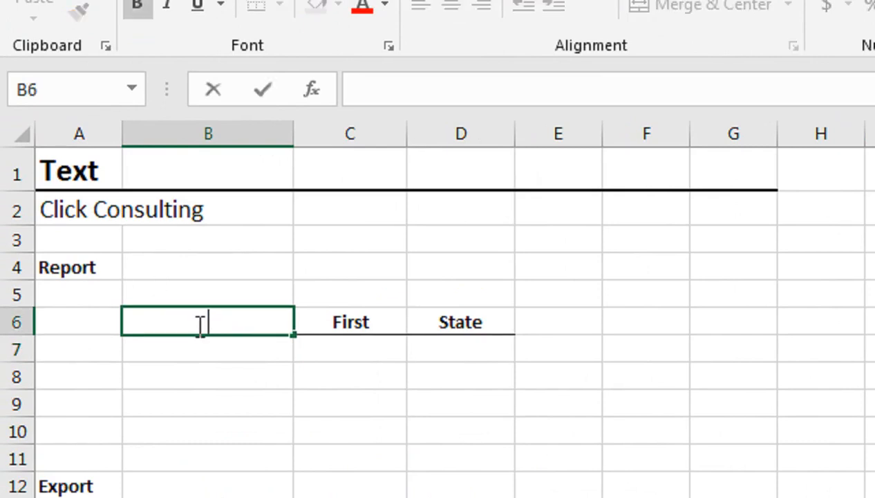
{"action": "type", "text": "Name"}
{"action": "key", "text": "Return"}
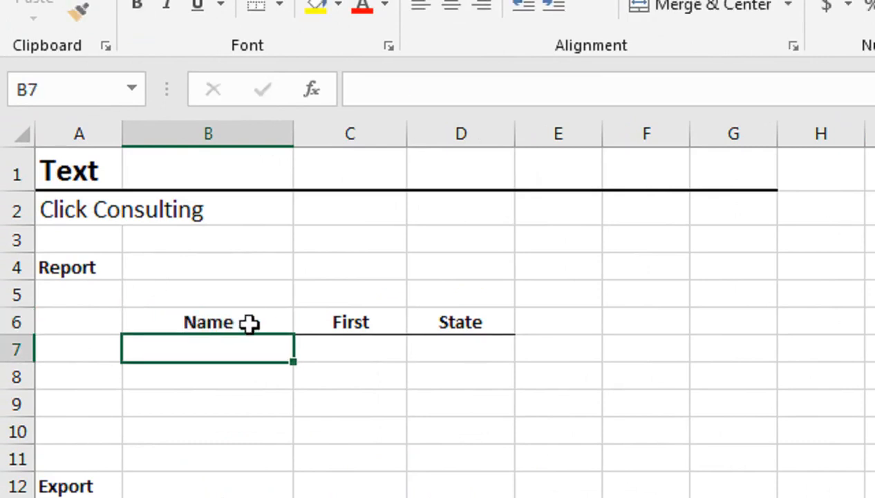
- Change the report headers in C6 to Group and in D6 to sales
{"action": "left_click", "coordinate": [361, 319]}
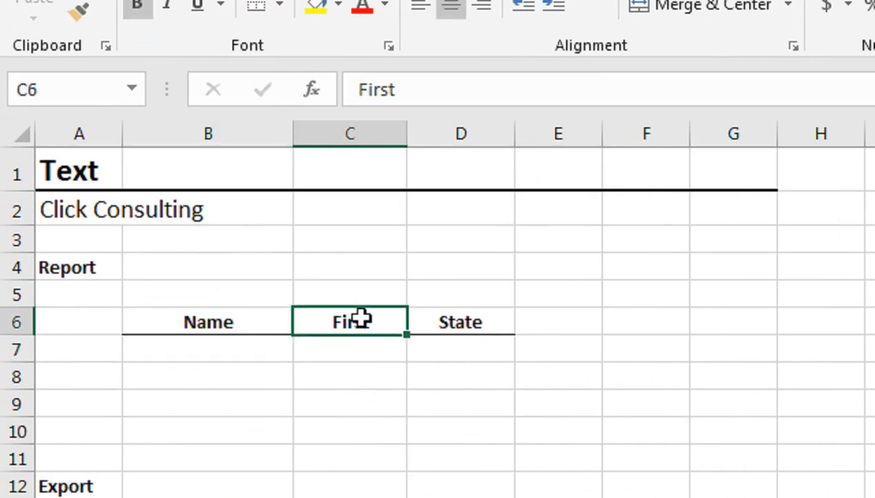
{"action": "type", "text": "Group"}
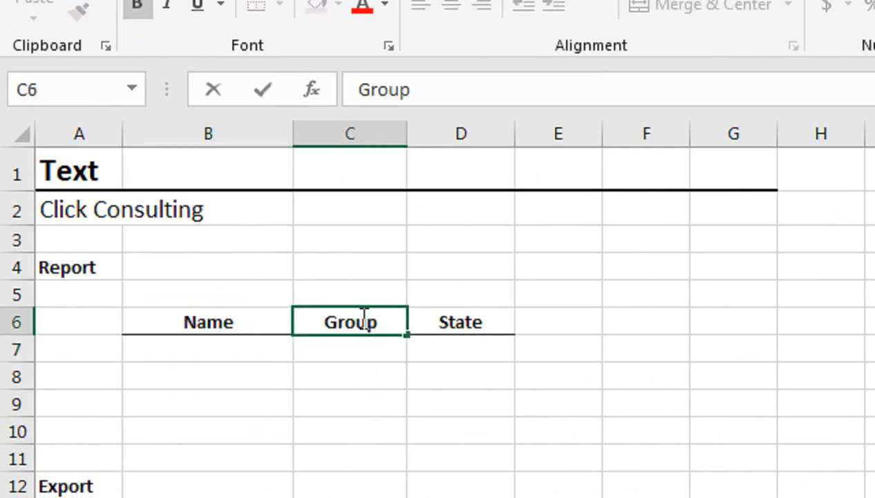
{"action": "key", "text": "Return"}
{"action": "left_click", "coordinate": [473, 326]}
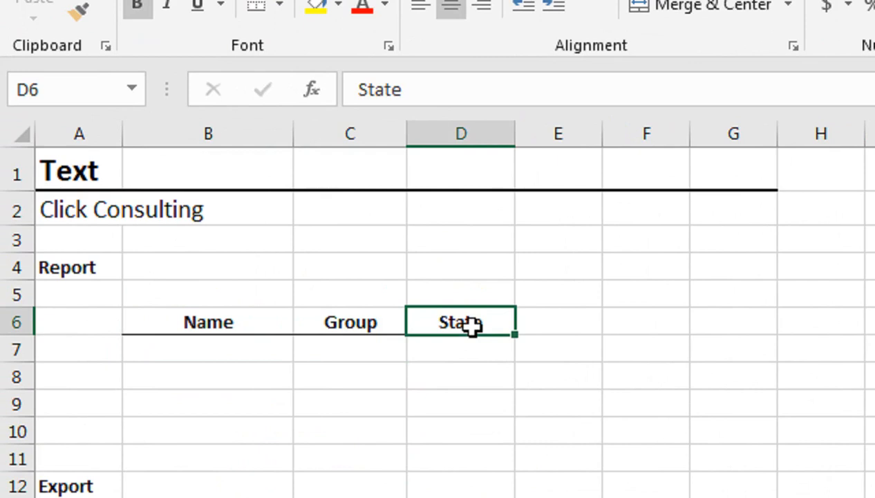
{"action": "type", "text": "sales"}
{"action": "key", "text": "Return"}
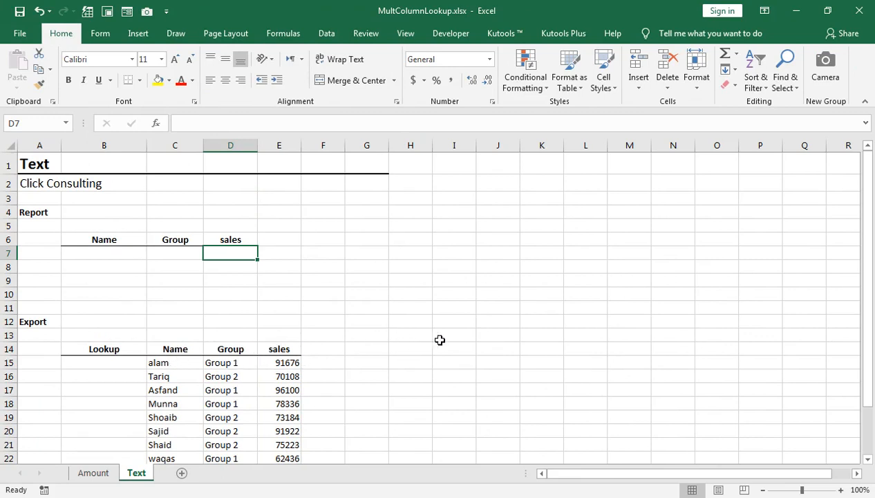
{"action": "left_click", "coordinate": [115, 257]}
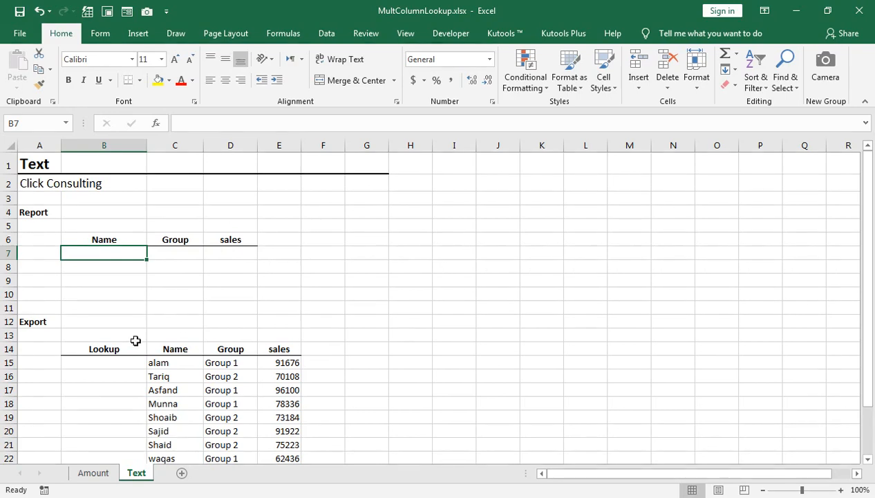
{"action": "left_click", "coordinate": [119, 361]}
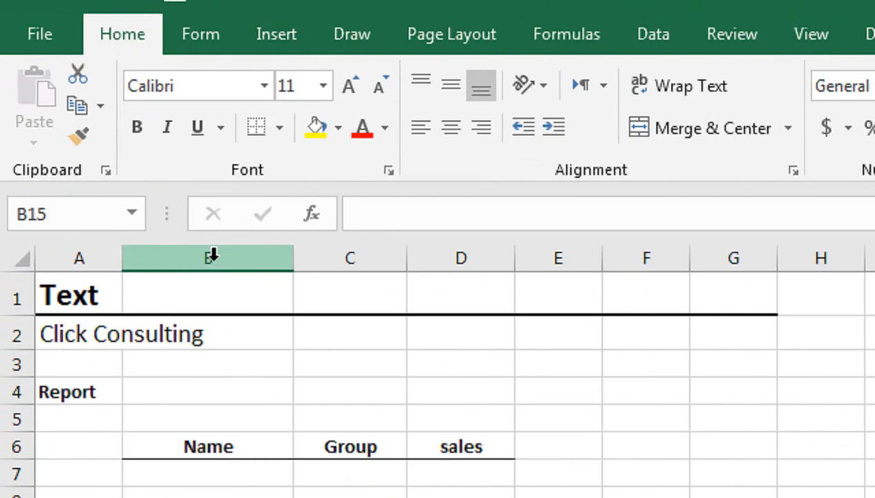
{"action": "right_click", "coordinate": [107, 144]}
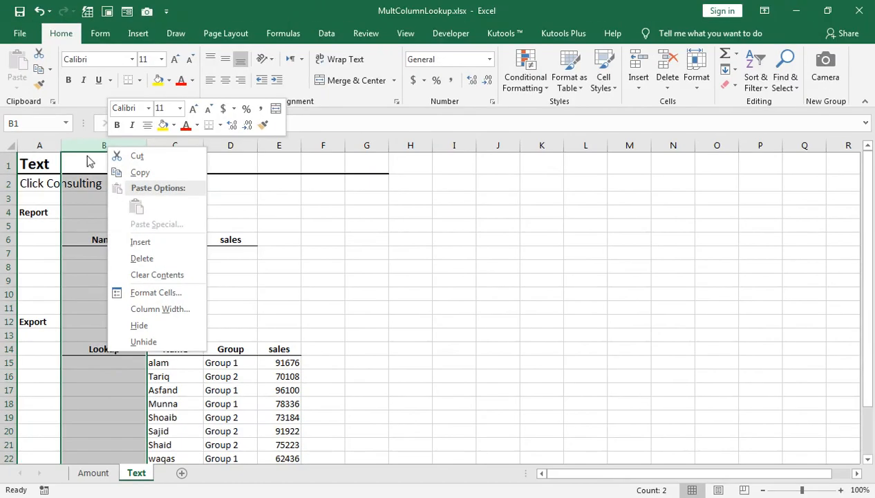
{"action": "left_click", "coordinate": [84, 144]}
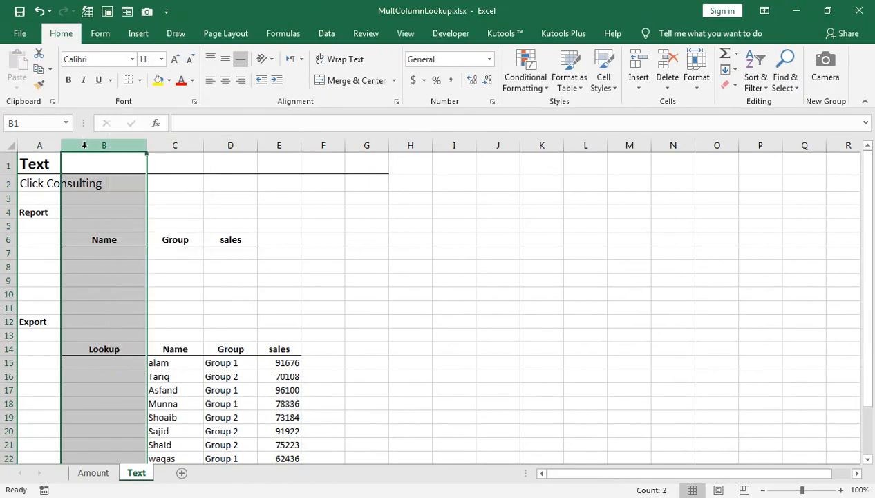
- Enter =CONCATENATE(C15,D15) in B15 to join the name and group in the Lookup column
{"action": "left_click", "coordinate": [131, 362]}
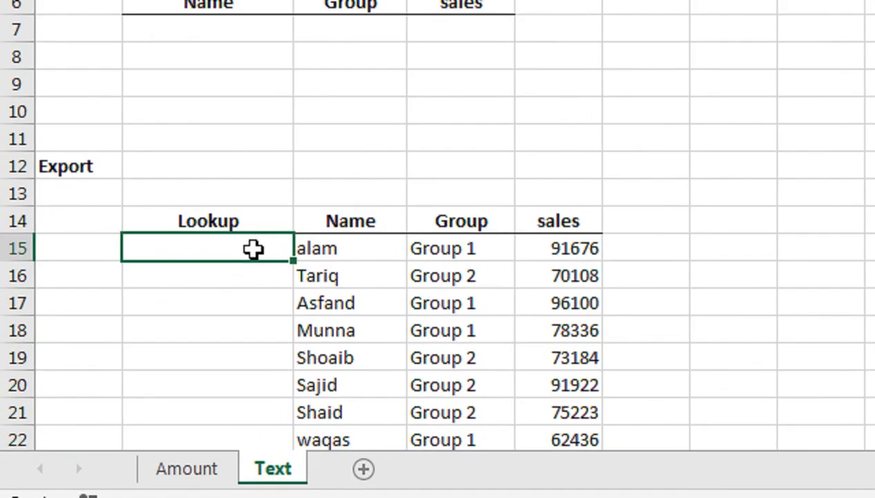
{"action": "type", "text": "="}
{"action": "type", "text": "conc"}
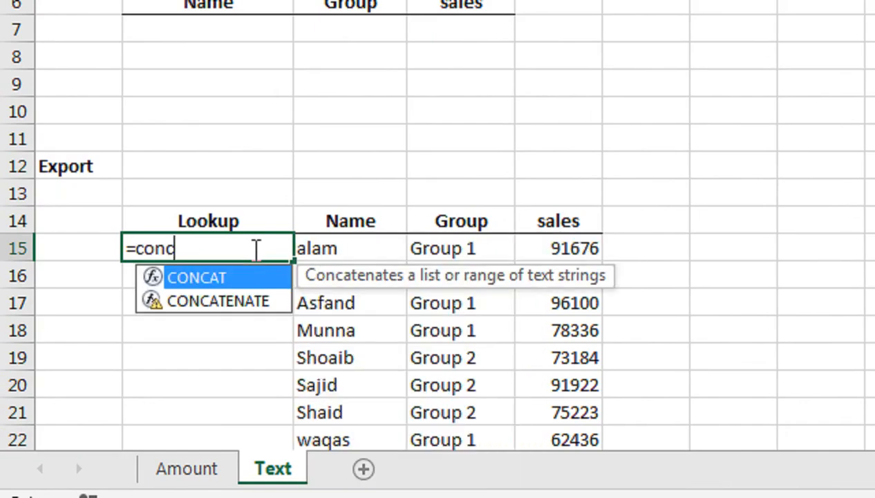
{"action": "key", "text": "Down"}
{"action": "key", "text": "Tab"}
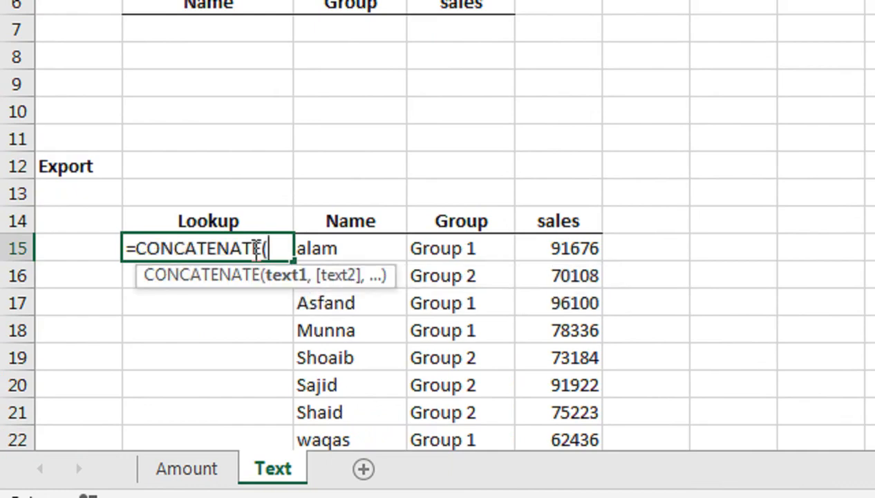
{"action": "key", "text": "Right"}
{"action": "type", "text": ","}
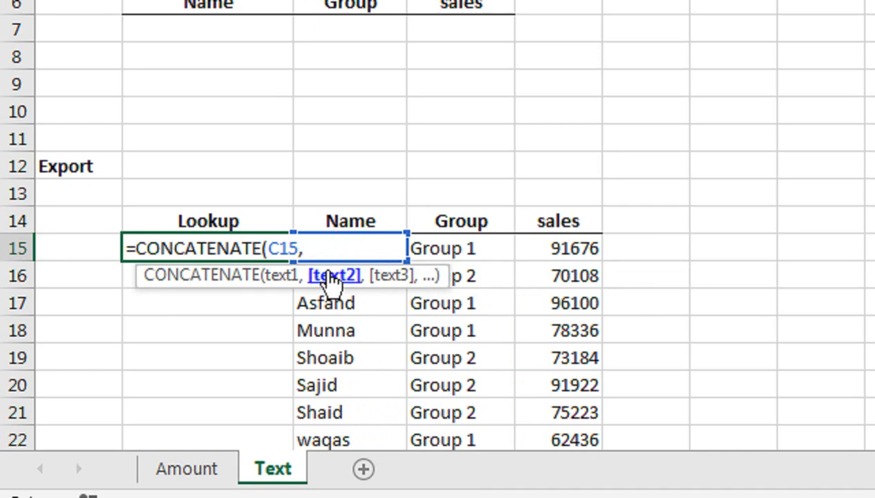
{"action": "left_click", "coordinate": [440, 248]}
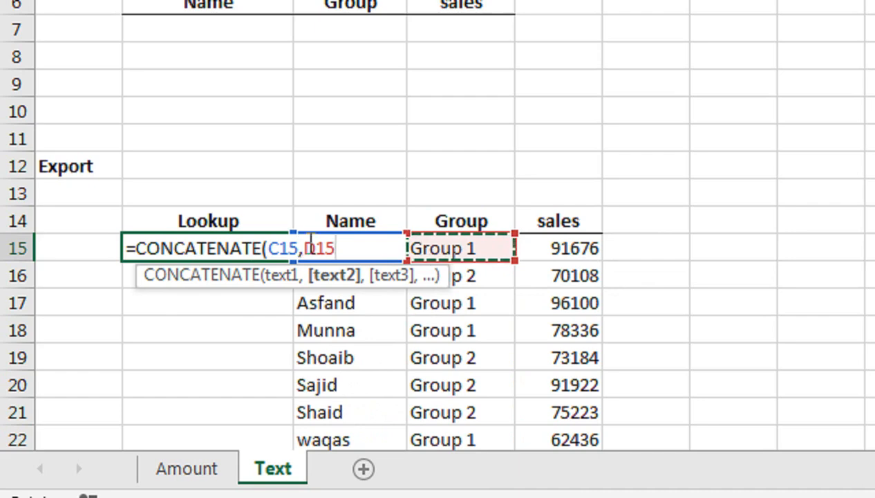
{"action": "type", "text": ")"}
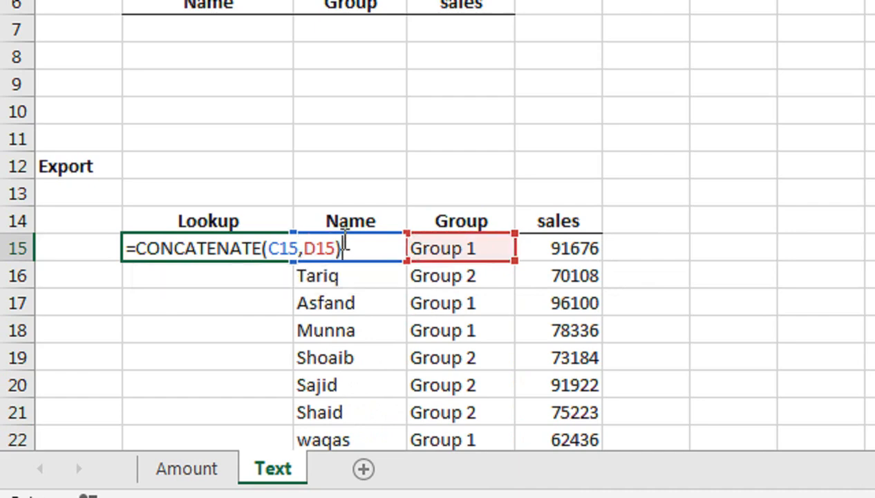
{"action": "key", "text": "Return"}
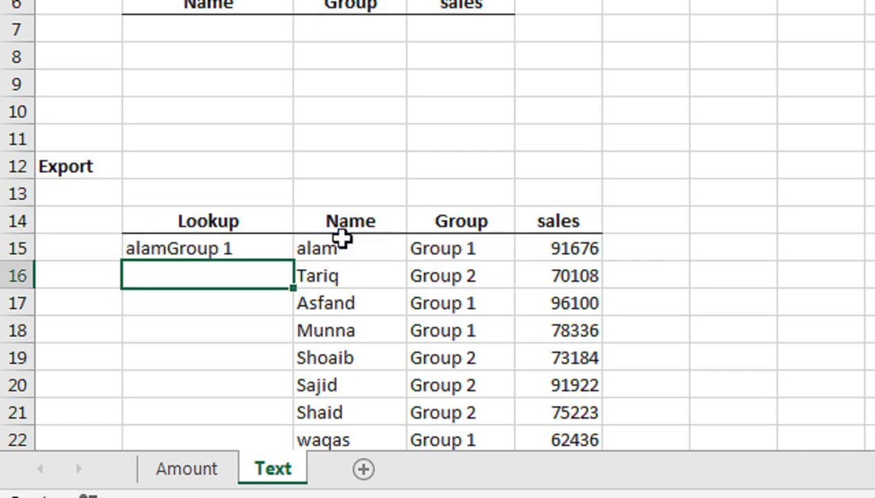
- Fill the B15 lookup formula down the Lookup column to B26
{"action": "left_click", "coordinate": [285, 259]}
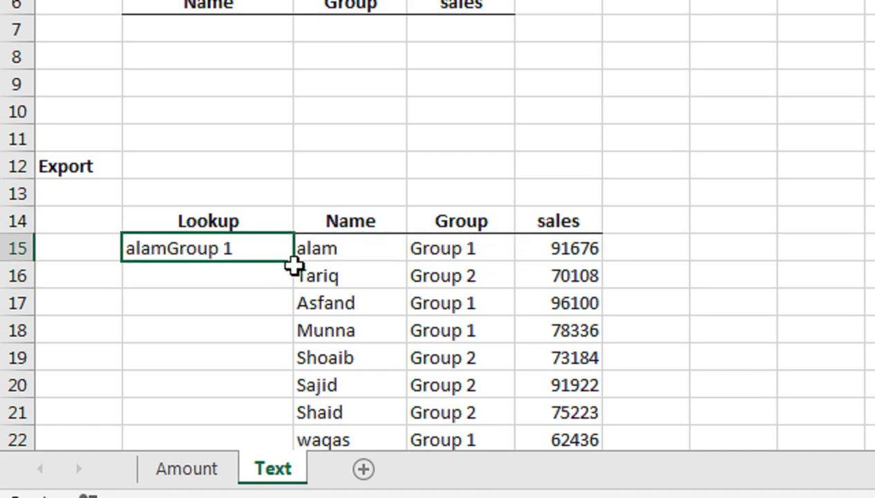
{"action": "double_click", "coordinate": [293, 265]}
{"action": "scroll", "coordinate": [290, 274], "scroll_direction": "down", "scroll_amount": 4}
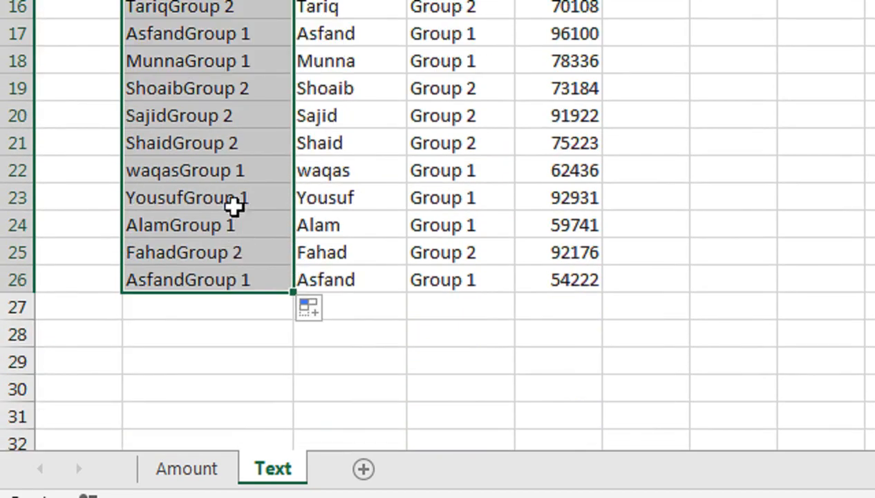
{"action": "scroll", "coordinate": [233, 205], "scroll_direction": "up", "scroll_amount": 1}
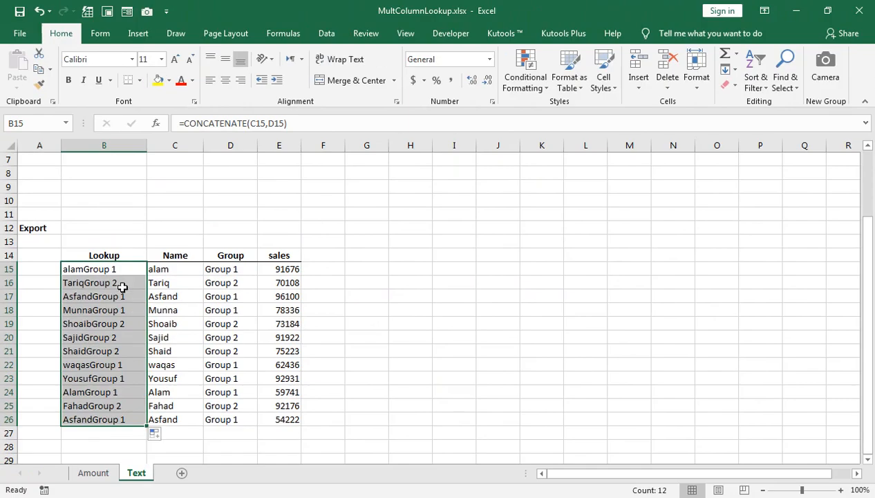
- Add List data validation to the report's Name cell B7 with source =$C$15:$C$26, and check its drop-down list
{"action": "scroll", "coordinate": [107, 282], "scroll_direction": "up", "scroll_amount": 2}
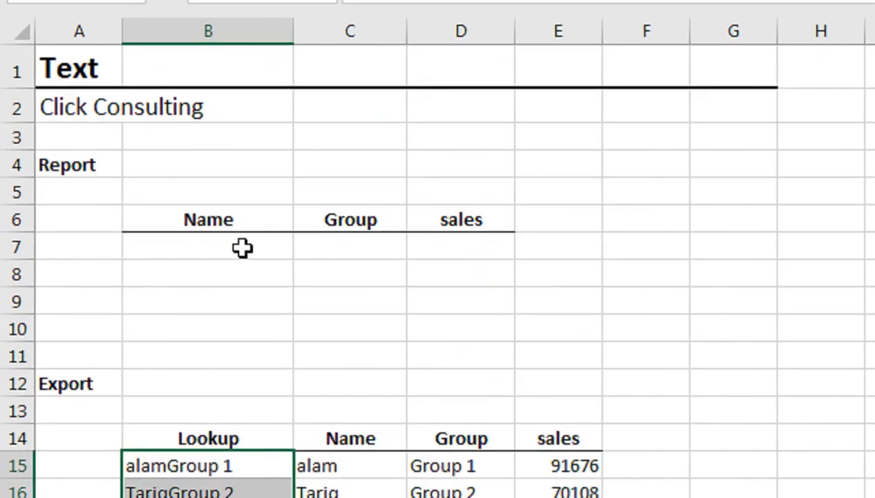
{"action": "left_click", "coordinate": [242, 249]}
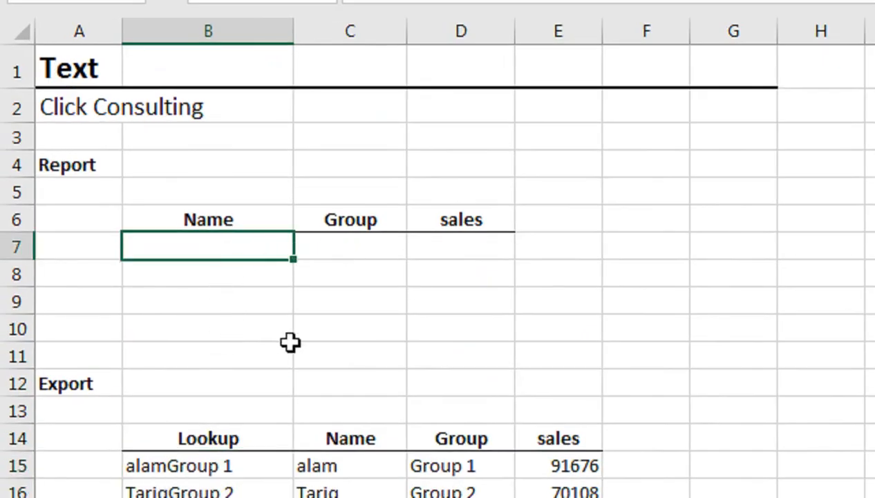
{"action": "left_click", "coordinate": [227, 334]}
{"action": "left_click", "coordinate": [307, 293]}
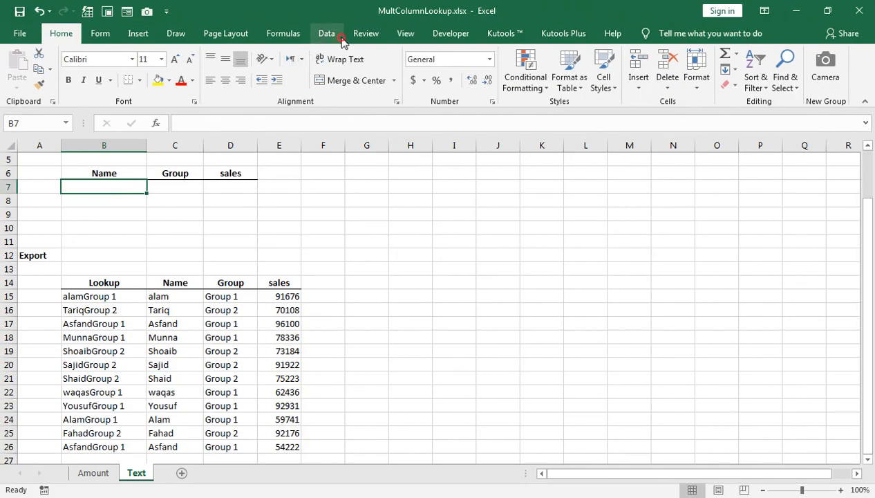
{"action": "left_click", "coordinate": [339, 36]}
{"action": "left_click", "coordinate": [549, 91]}
{"action": "left_click", "coordinate": [588, 102]}
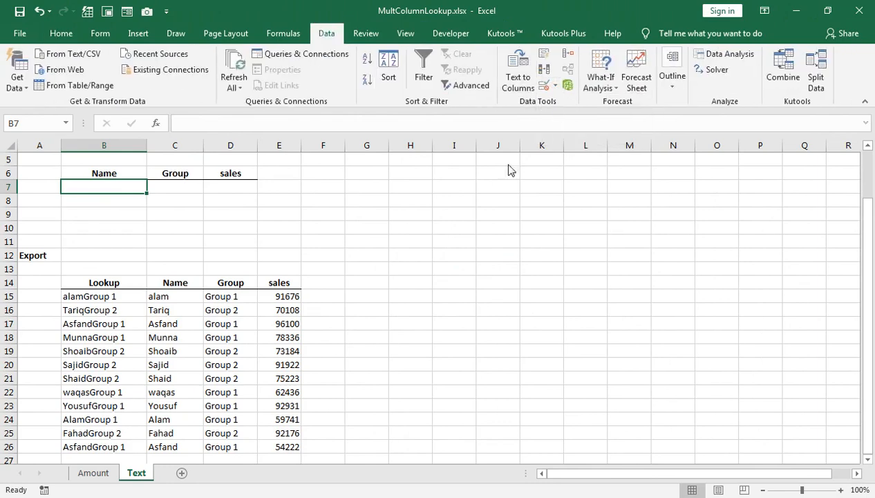
{"action": "left_click", "coordinate": [541, 266]}
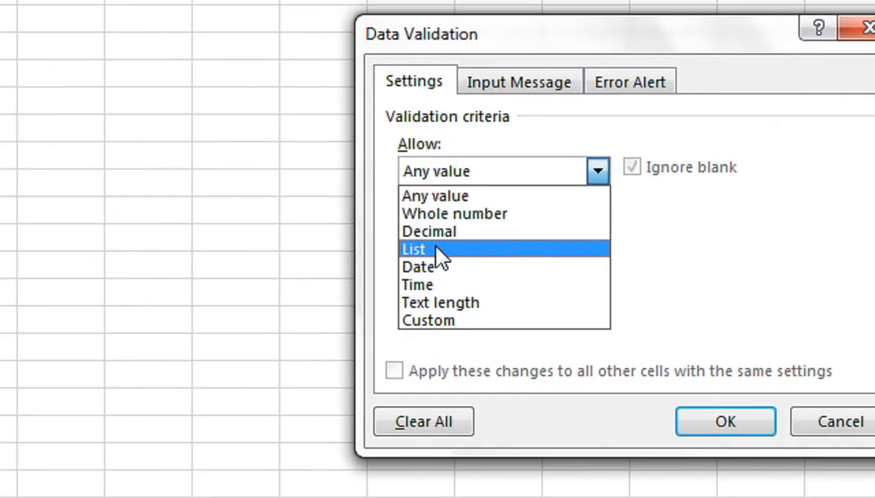
{"action": "left_click", "coordinate": [437, 251]}
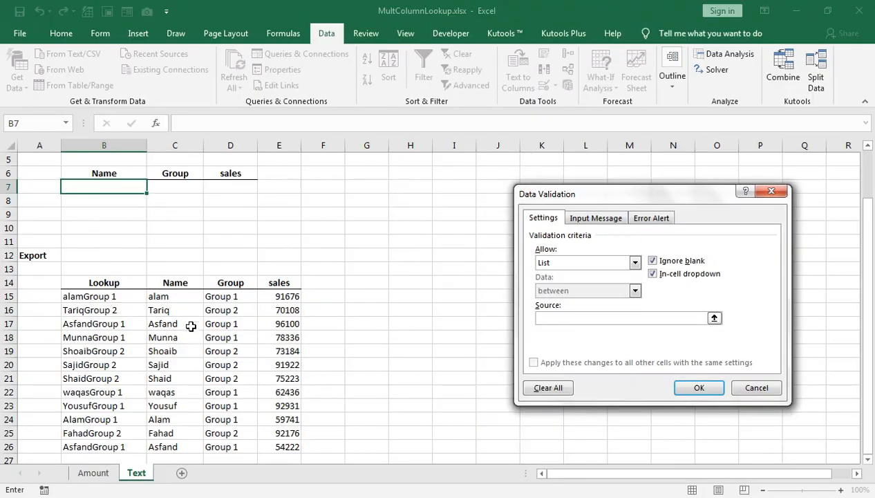
{"action": "left_click", "coordinate": [179, 296]}
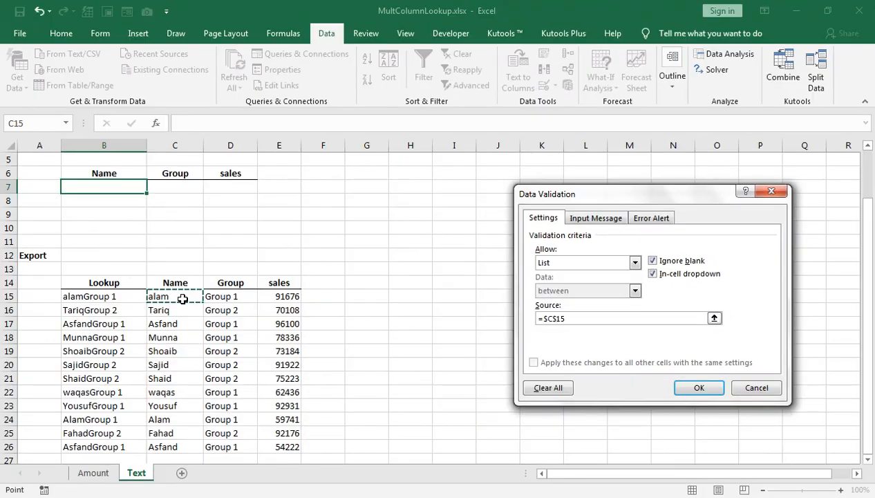
{"action": "key", "text": "ctrl+shift+Down"}
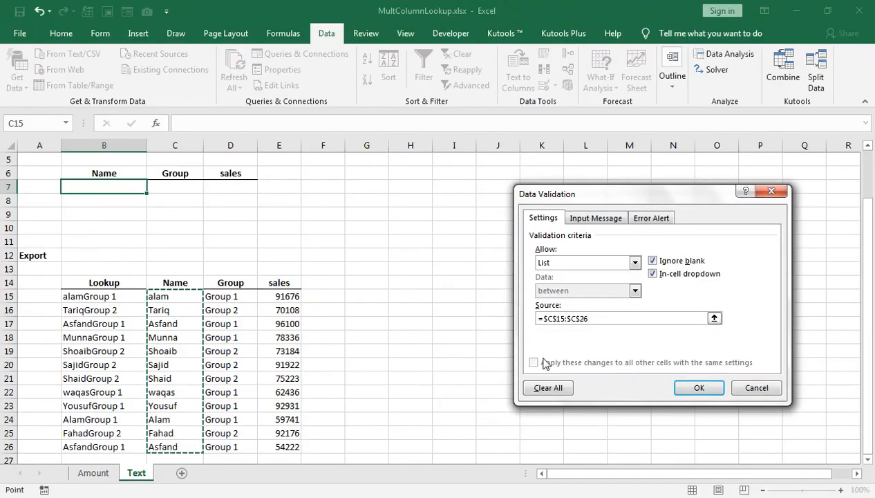
{"action": "left_click", "coordinate": [684, 388]}
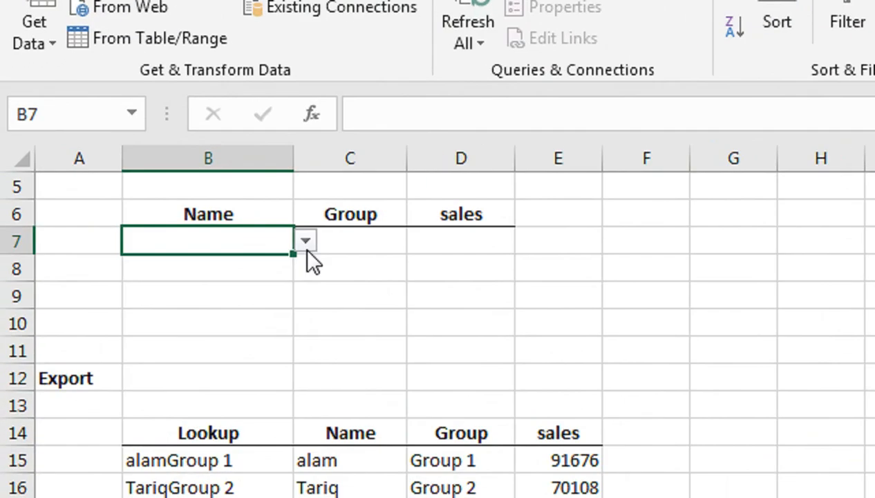
{"action": "left_click", "coordinate": [153, 191]}
{"action": "left_click", "coordinate": [153, 191]}
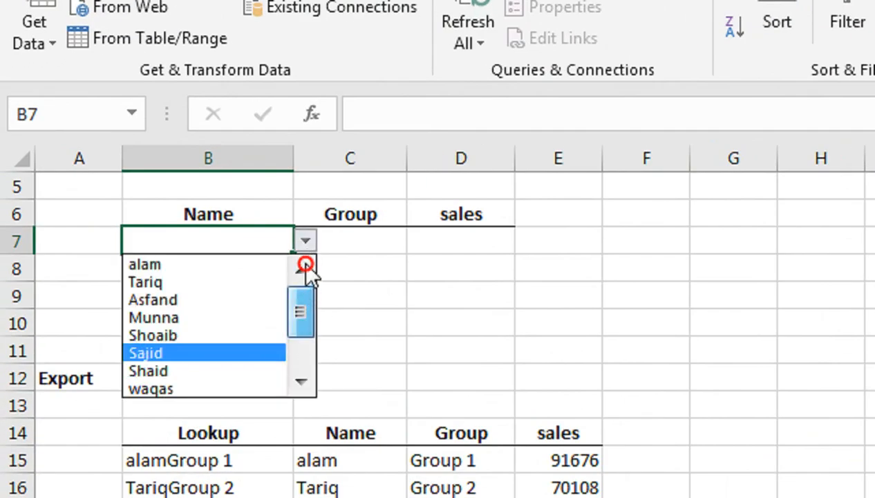
- Add List data validation to the report's Group cell C7 with source Group 1,Group 2, and check its drop-down list
{"action": "left_click", "coordinate": [344, 239]}
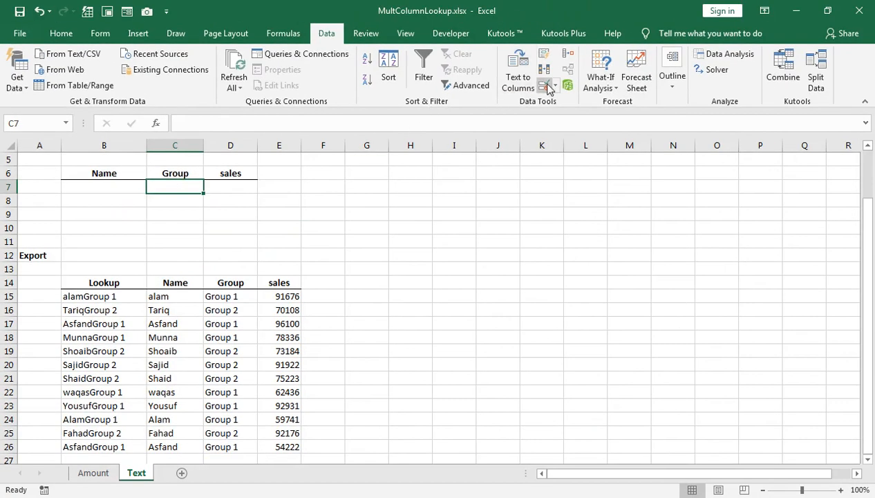
{"action": "left_click", "coordinate": [544, 85]}
{"action": "left_click", "coordinate": [574, 267]}
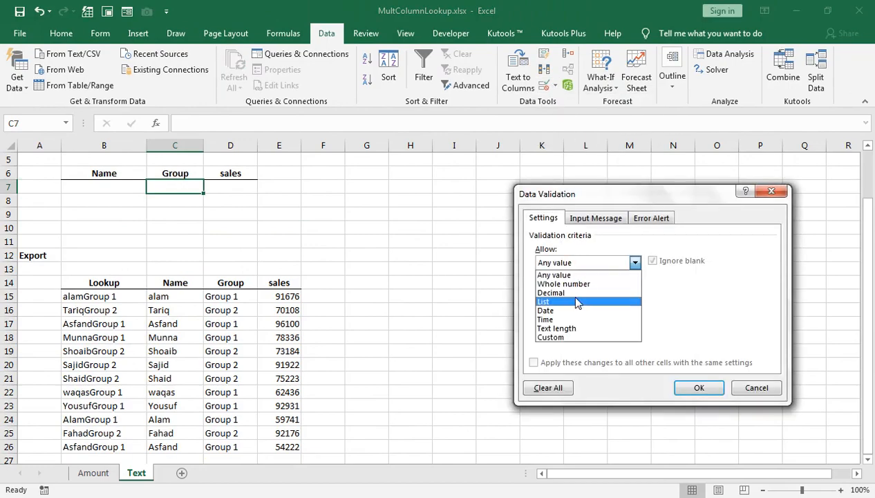
{"action": "left_click", "coordinate": [567, 299]}
{"action": "left_click", "coordinate": [560, 330]}
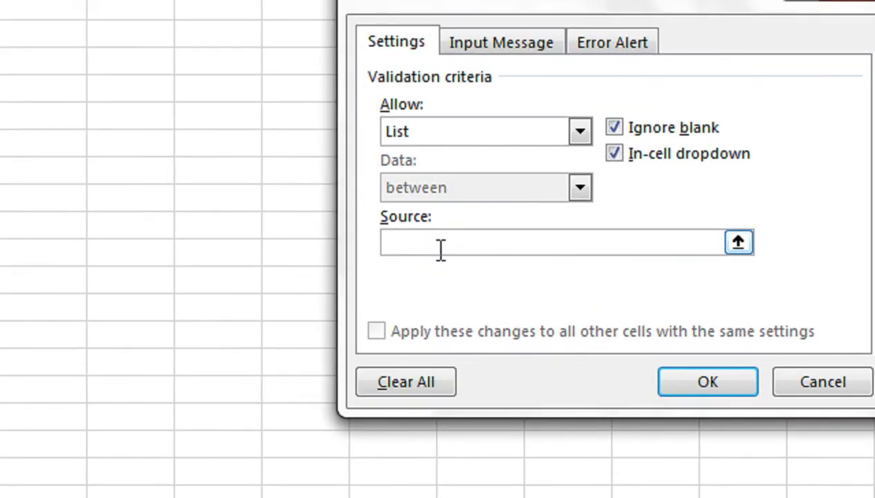
{"action": "type", "text": "Group 1,"}
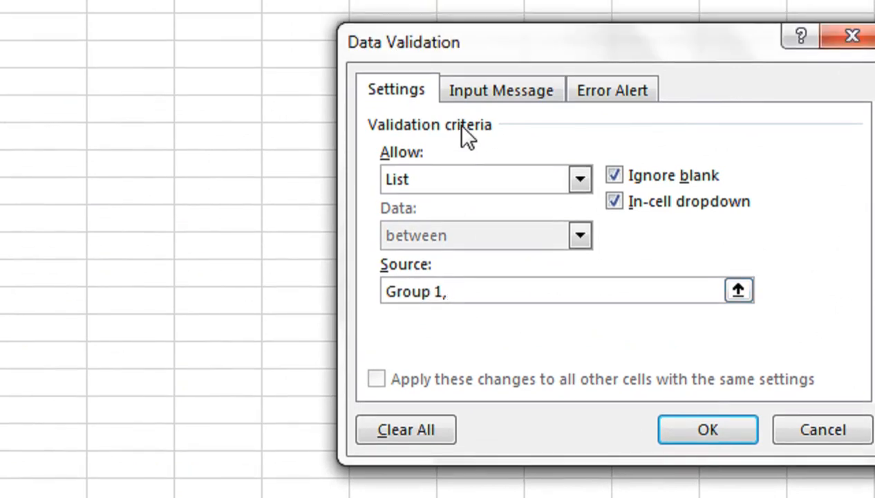
{"action": "type", "text": "Group "}
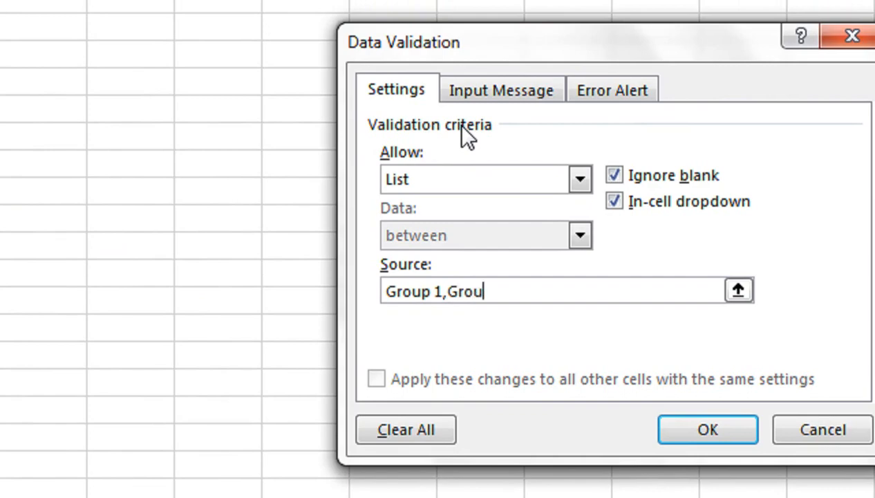
{"action": "type", "text": "2"}
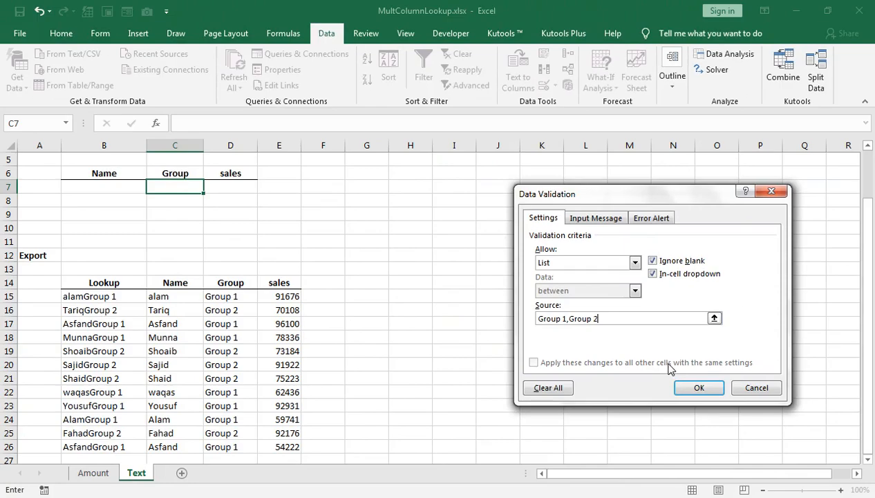
{"action": "left_click", "coordinate": [695, 387]}
{"action": "left_click", "coordinate": [208, 187]}
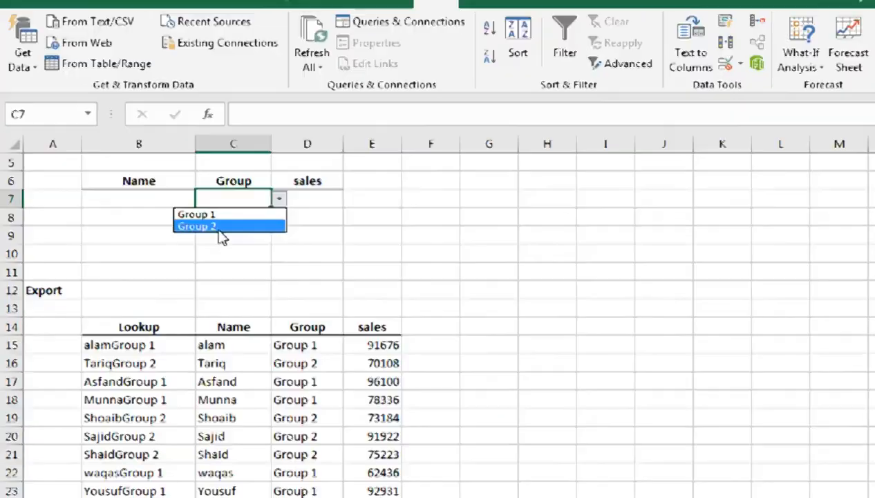
{"action": "key", "text": "Escape"}
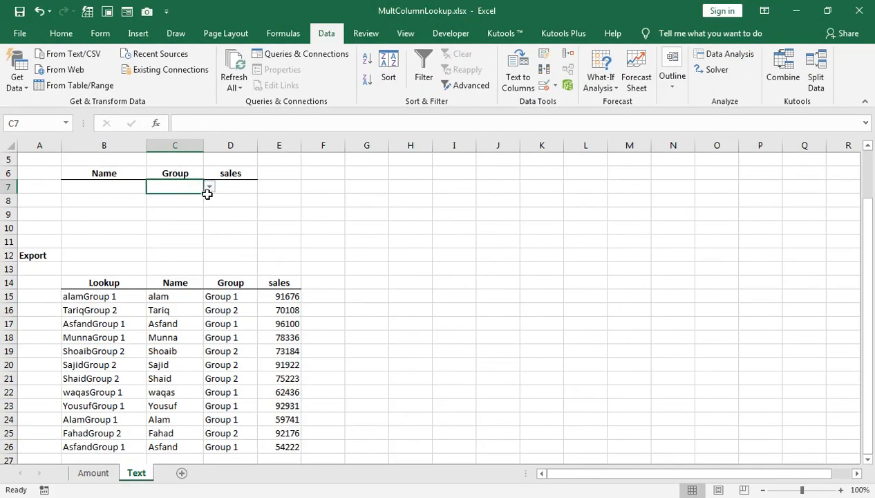
- Fill the drop-down validation of C7 and B7 down to row 9 of the report
{"action": "left_click_drag", "start_coordinate": [202, 194], "coordinate": [201, 219]}
{"action": "left_click", "coordinate": [200, 218]}
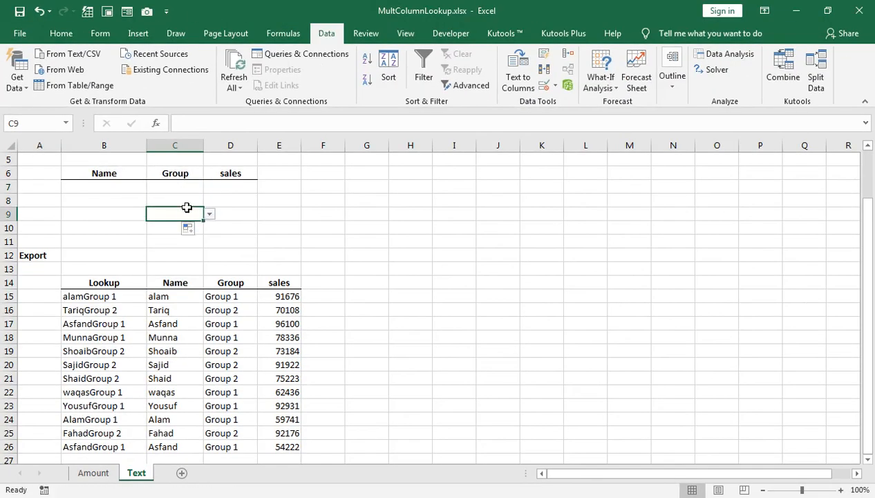
{"action": "left_click", "coordinate": [138, 186]}
{"action": "left_click_drag", "start_coordinate": [145, 192], "coordinate": [145, 217]}
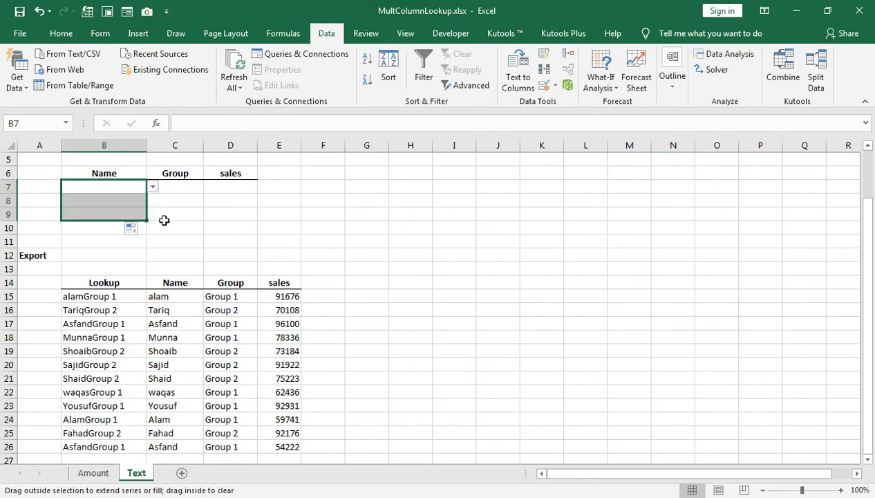
- Apply a bottom border to the report's last row, B9:D9
{"action": "left_click_drag", "start_coordinate": [85, 211], "coordinate": [228, 214]}
{"action": "left_click", "coordinate": [61, 33]}
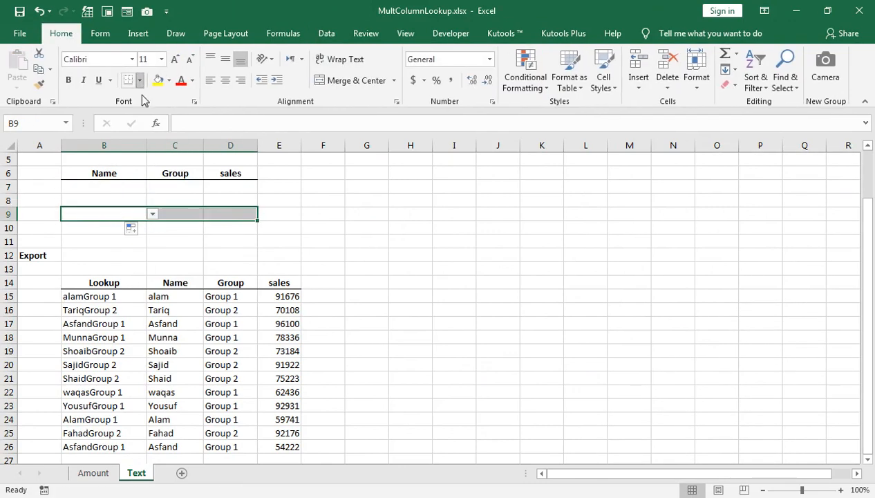
{"action": "left_click", "coordinate": [139, 80]}
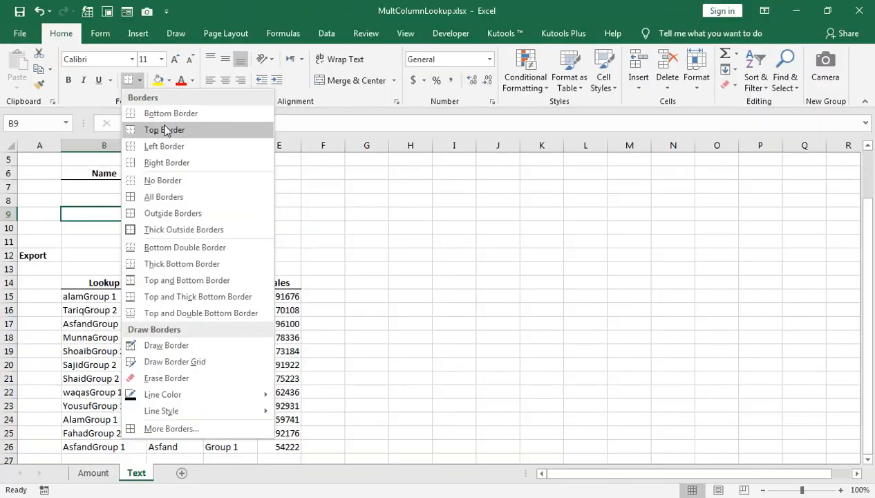
{"action": "left_click", "coordinate": [171, 115]}
{"action": "left_click", "coordinate": [178, 213]}
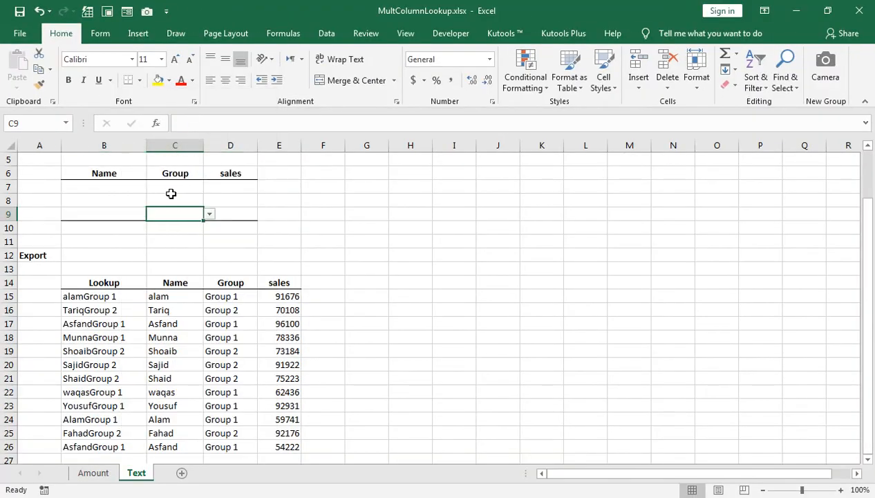
{"action": "left_click", "coordinate": [227, 204]}
{"action": "left_click", "coordinate": [241, 189]}
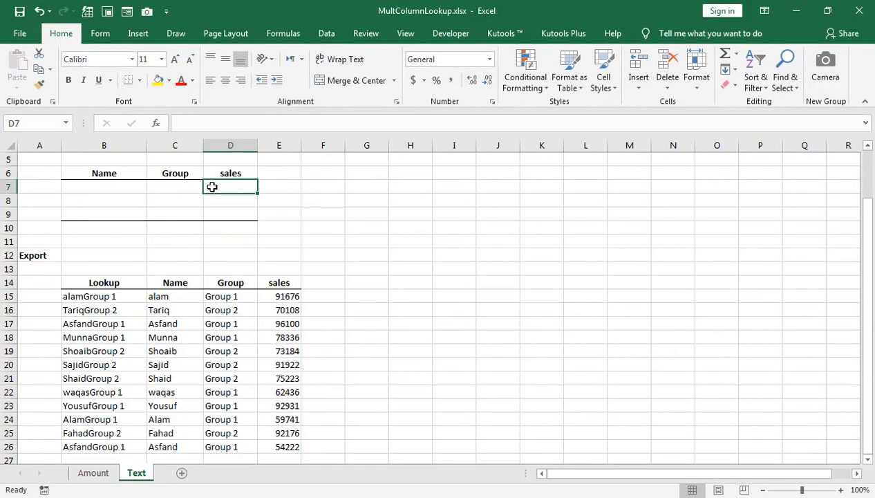
- Choose the second name in B7's drop-down list and Group 2 in C7's
{"action": "left_click", "coordinate": [138, 187]}
{"action": "left_click", "coordinate": [153, 187]}
{"action": "left_click", "coordinate": [138, 203]}
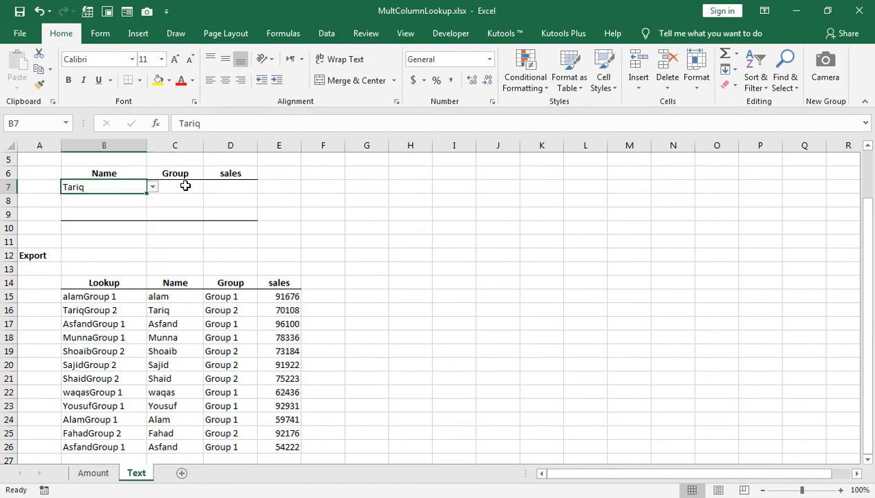
{"action": "left_click", "coordinate": [185, 186]}
{"action": "left_click", "coordinate": [209, 187]}
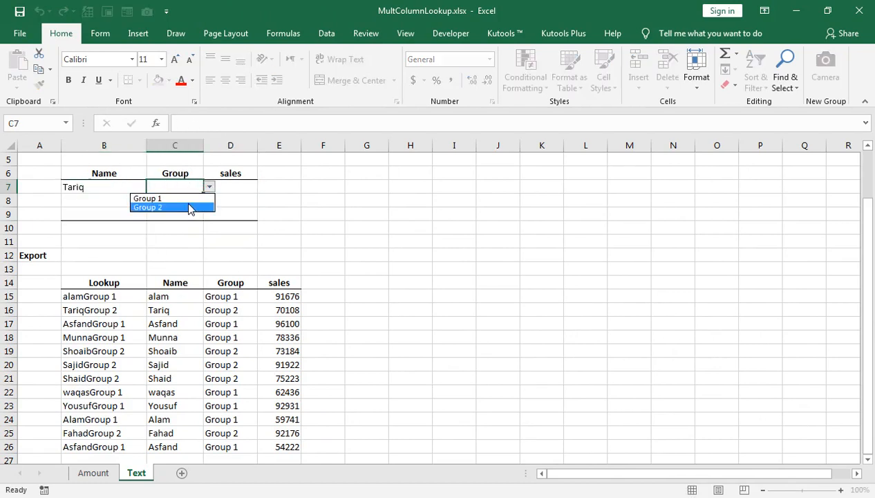
{"action": "left_click", "coordinate": [186, 204]}
- Start a VLOOKUP formula in the sales cell D7 with B7&C7 as the lookup value
{"action": "left_click", "coordinate": [228, 187]}
{"action": "double_click", "coordinate": [229, 187]}
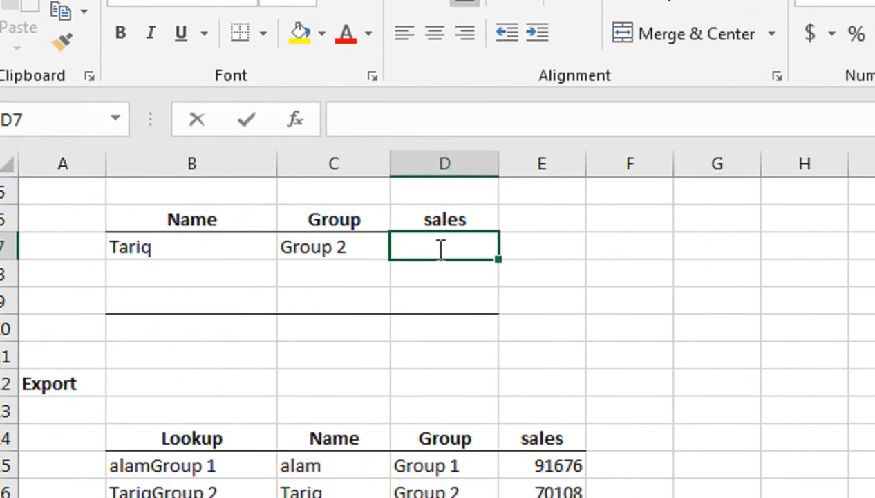
{"action": "type", "text": "=vlo"}
{"action": "key", "text": "Tab"}
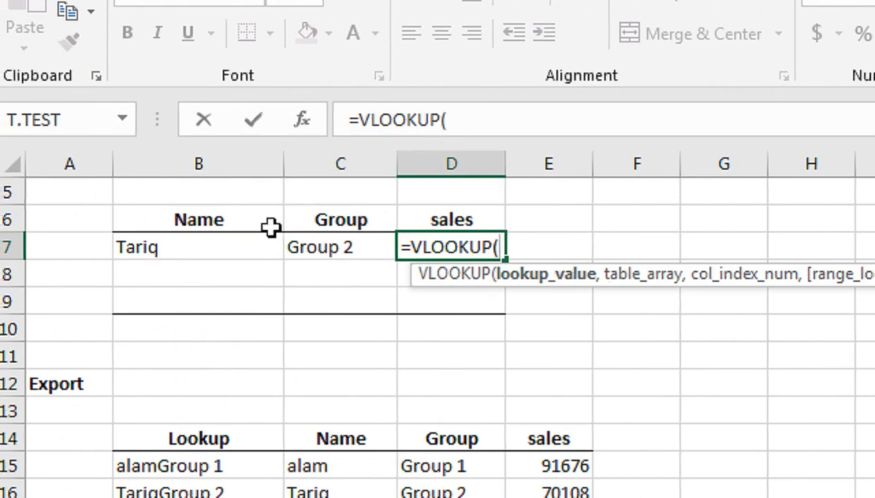
{"action": "left_click", "coordinate": [240, 251]}
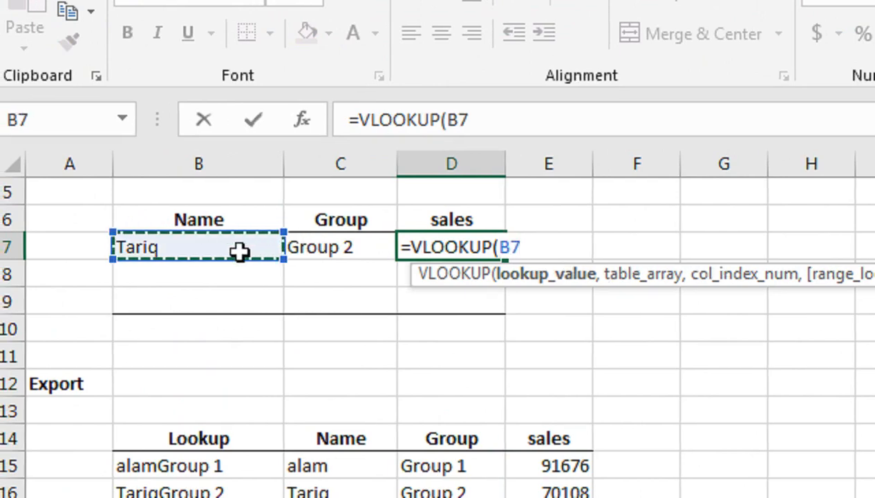
{"action": "type", "text": "&"}
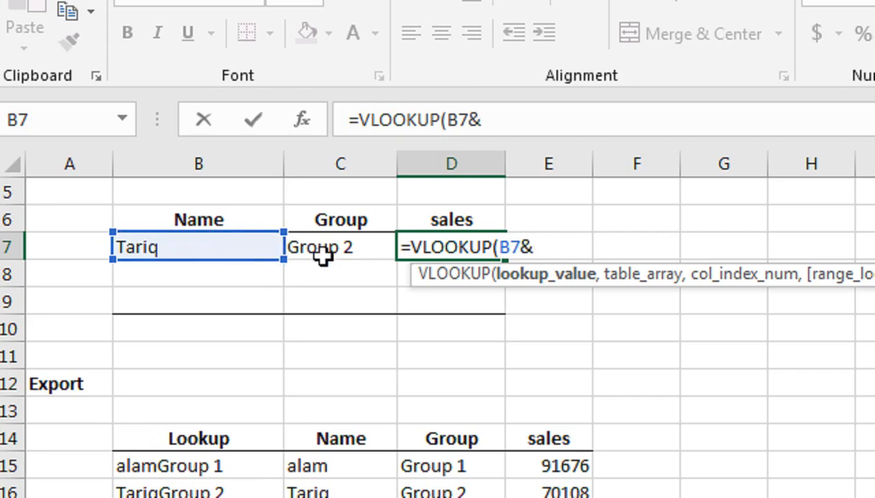
{"action": "left_click", "coordinate": [346, 248]}
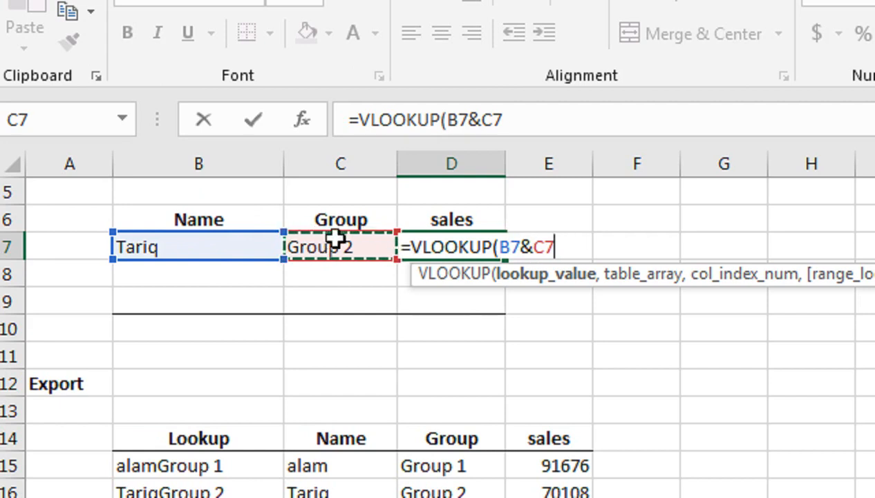
{"action": "type", "text": ","}
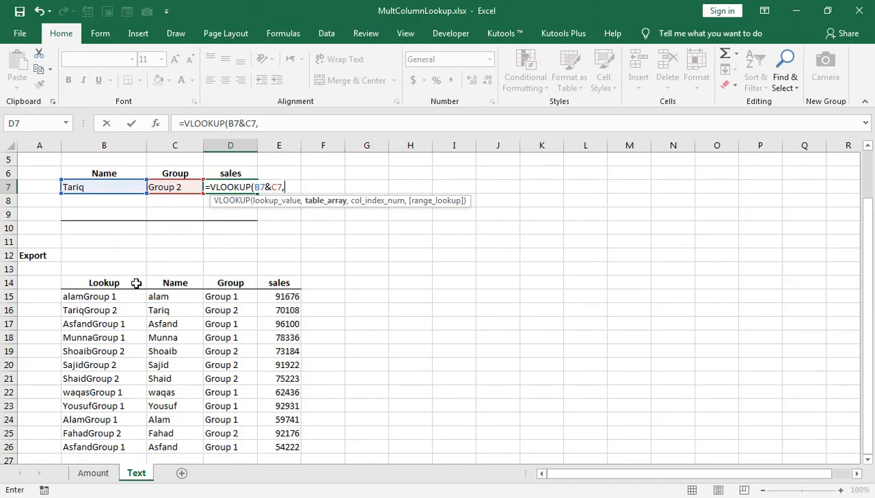
- Set the VLOOKUP table array to the whole export table as the absolute range $B$14:$E$26
{"action": "left_click", "coordinate": [178, 446]}
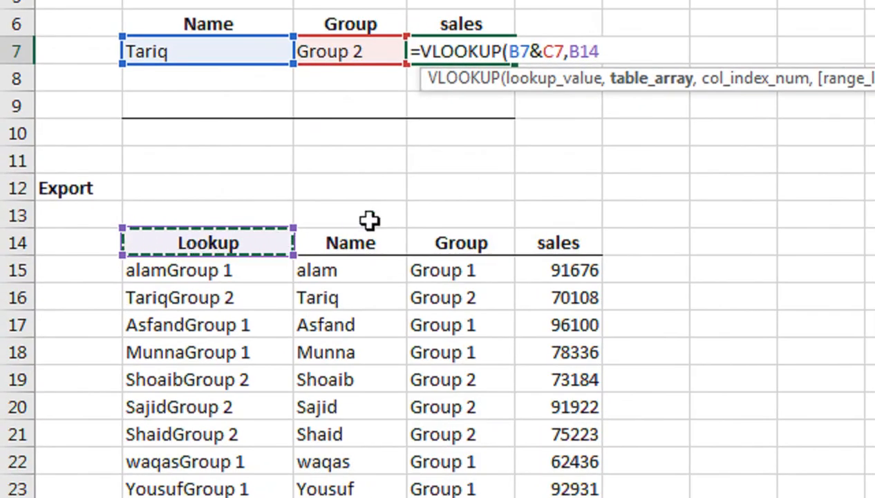
{"action": "key", "text": "ctrl+shift+Right"}
{"action": "key", "text": "ctrl+shift+Down"}
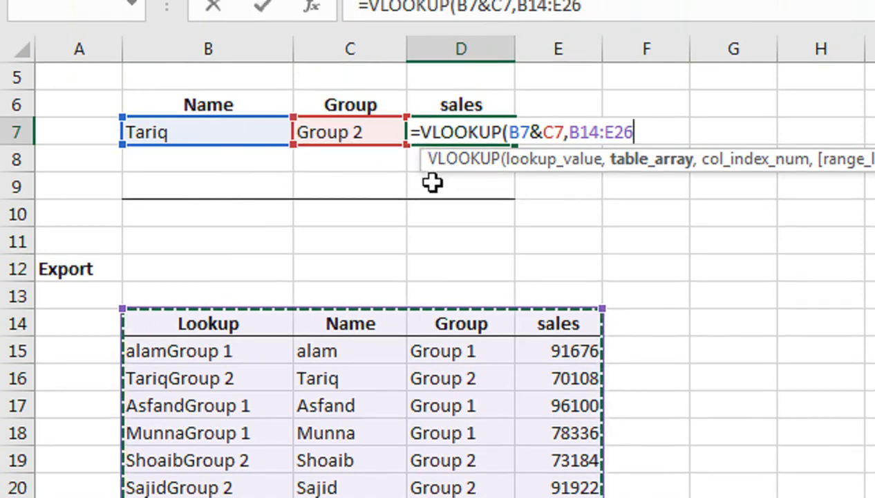
{"action": "key", "text": "F4"}
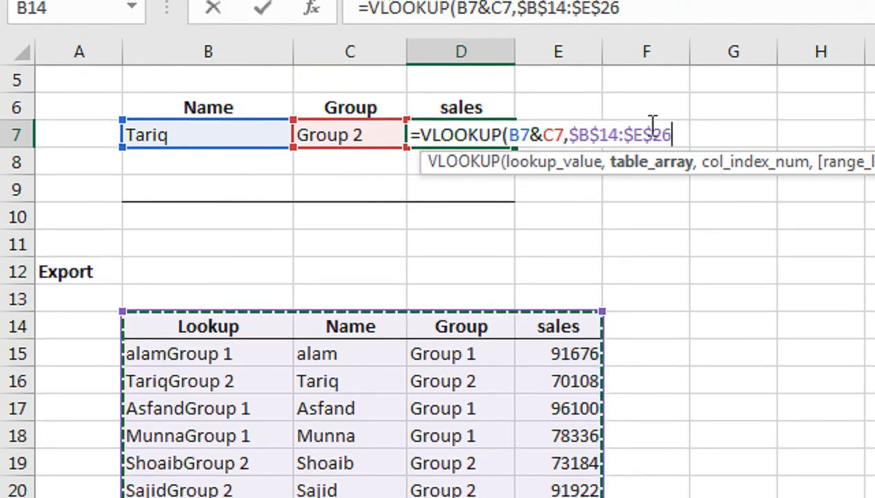
{"action": "type", "text": ","}
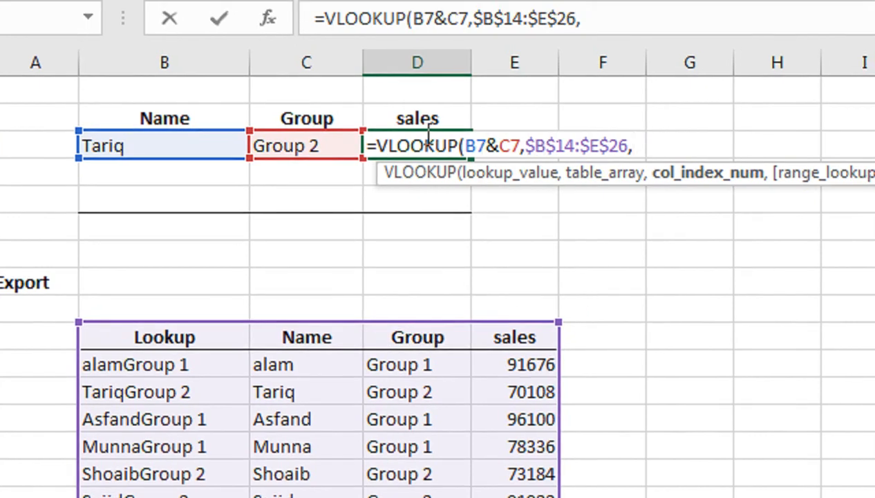
- Complete the D7 VLOOKUP with column index 4 and FALSE for exact match, and fill it down to D9
{"action": "type", "text": "4,"}
{"action": "key", "text": "Down"}
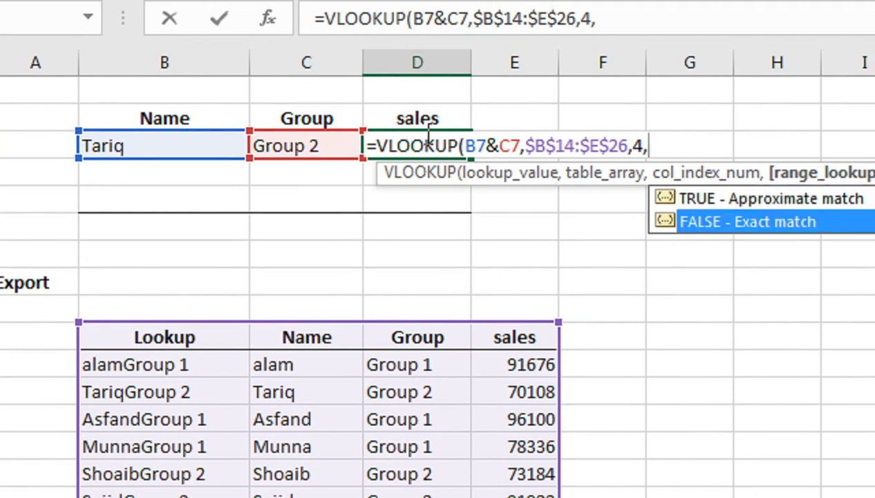
{"action": "key", "text": "Tab"}
{"action": "type", "text": ")"}
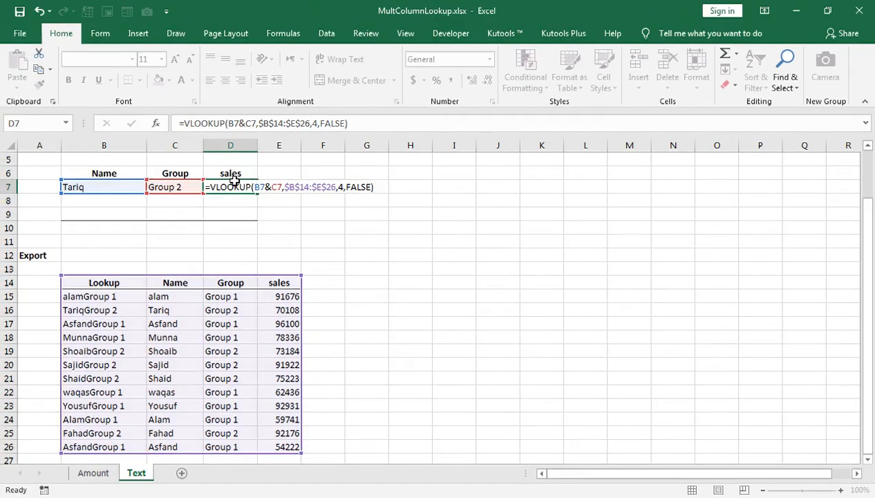
{"action": "key", "text": "Return"}
{"action": "key", "text": "Up"}
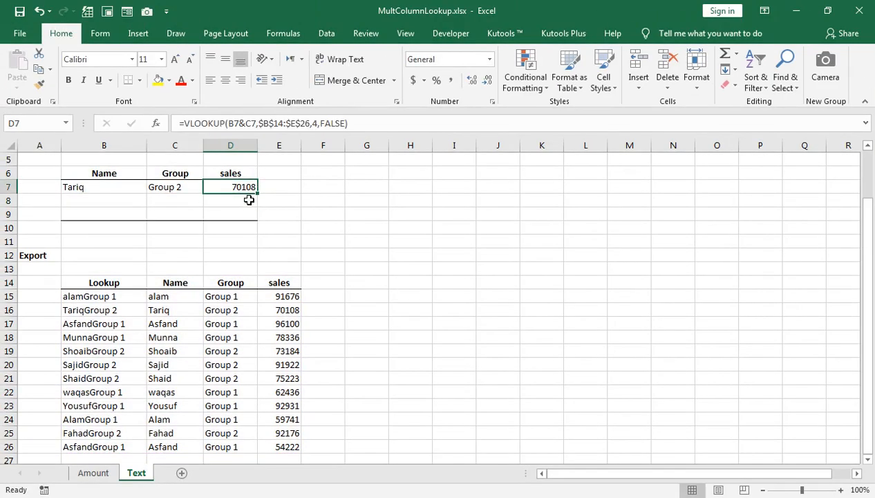
{"action": "left_click_drag", "start_coordinate": [259, 193], "coordinate": [256, 220]}
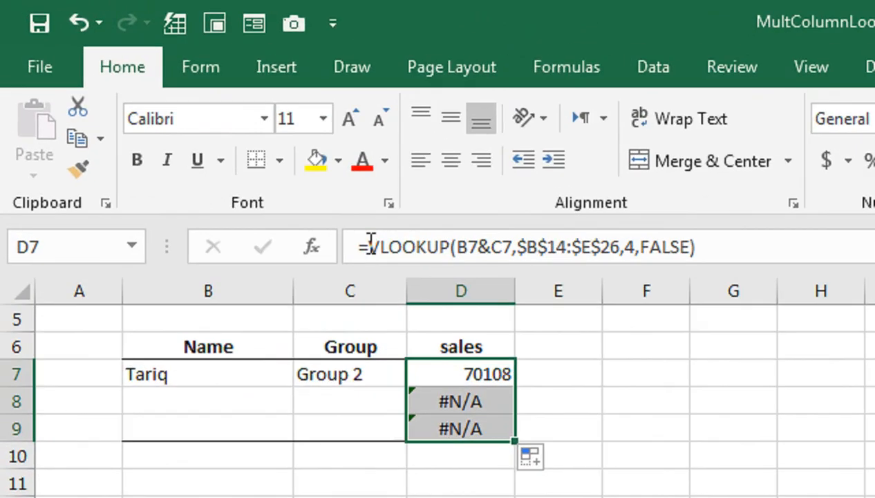
- Wrap the D7 VLOOKUP in IFERROR with "" as the error value, and fill the formula down to D9
{"action": "left_click", "coordinate": [184, 123]}
{"action": "type", "text": "if"}
{"action": "key", "text": "Down"}
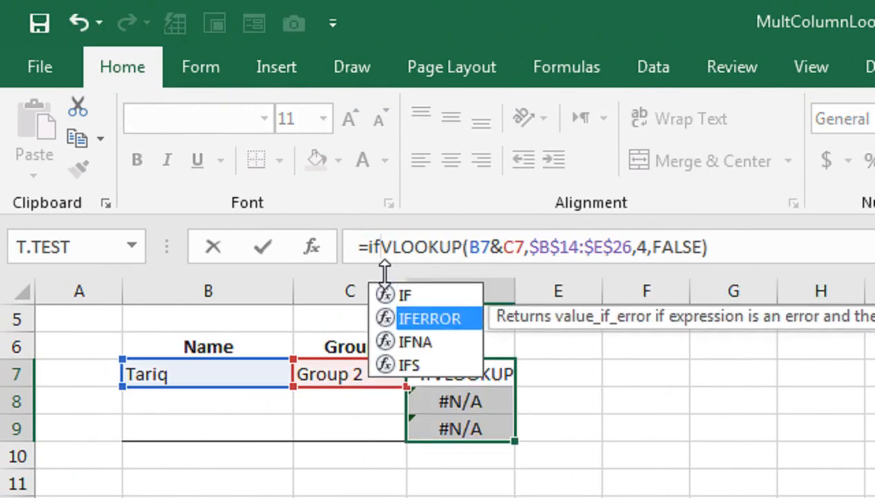
{"action": "key", "text": "Tab"}
{"action": "left_click", "coordinate": [692, 248]}
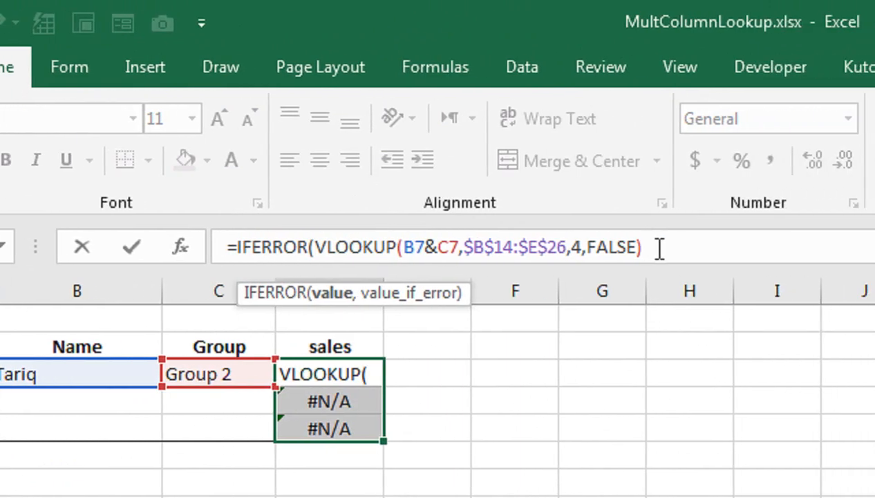
{"action": "type", "text": ",\"\""}
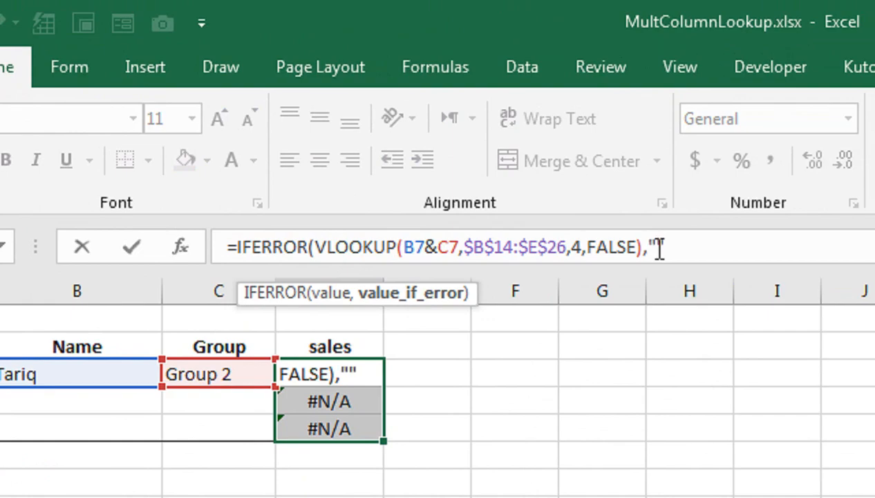
{"action": "type", "text": ")"}
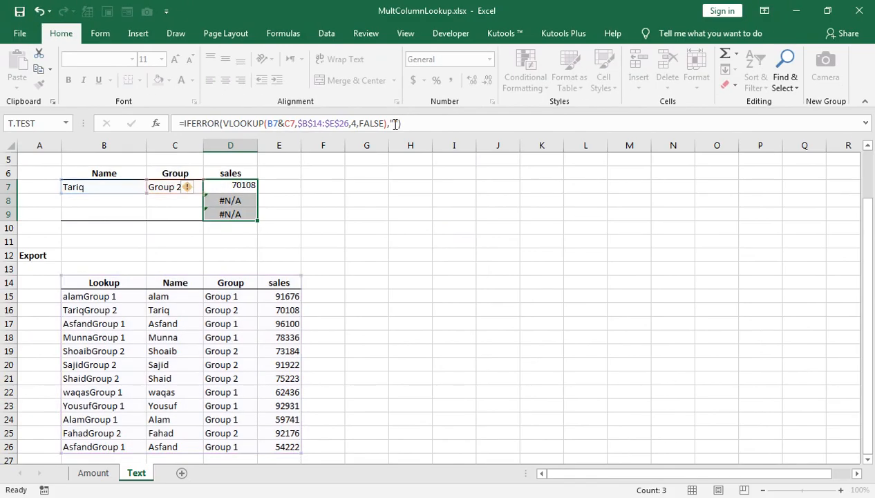
{"action": "key", "text": "Return"}
{"action": "left_click", "coordinate": [234, 187]}
{"action": "left_click_drag", "start_coordinate": [256, 196], "coordinate": [257, 217]}
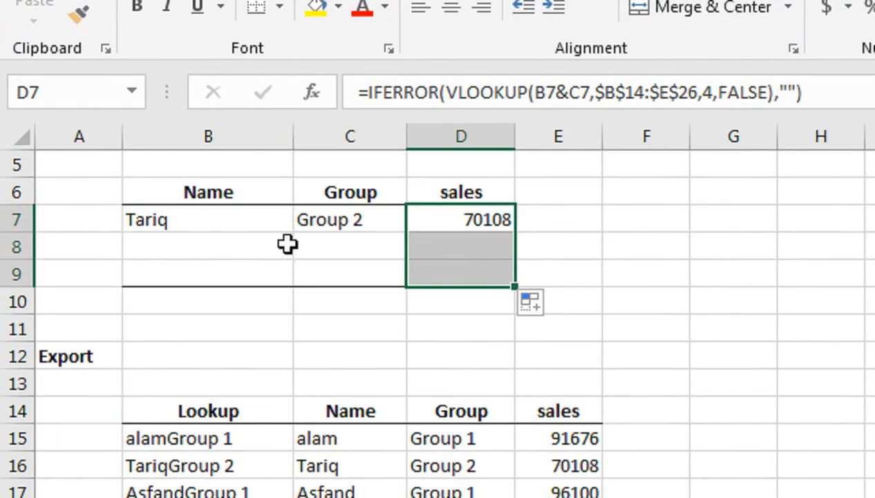
- Fill report row 8 from the drop-down lists with the first listed name in B8 and Group 1 in C8
{"action": "left_click", "coordinate": [143, 199]}
{"action": "left_click", "coordinate": [153, 200]}
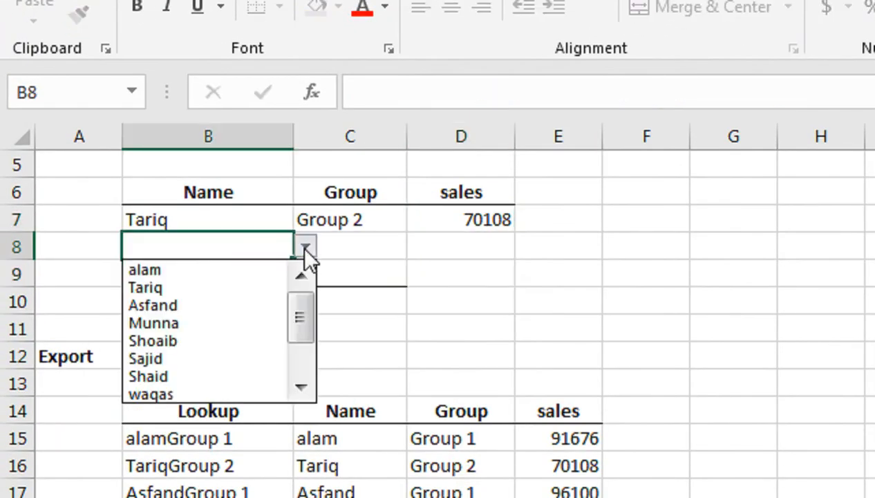
{"action": "left_click", "coordinate": [282, 269]}
{"action": "left_click", "coordinate": [371, 244]}
{"action": "left_click", "coordinate": [437, 266]}
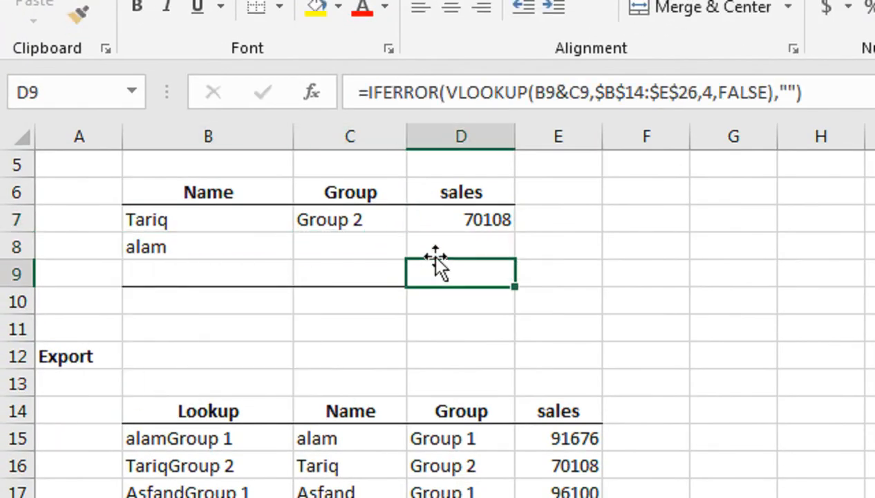
{"action": "left_click", "coordinate": [390, 246]}
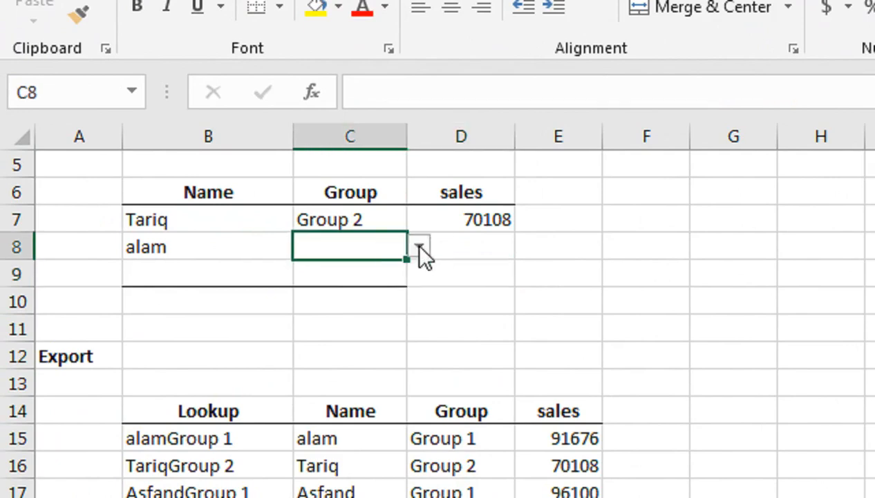
{"action": "left_click", "coordinate": [419, 247]}
{"action": "left_click", "coordinate": [297, 270]}
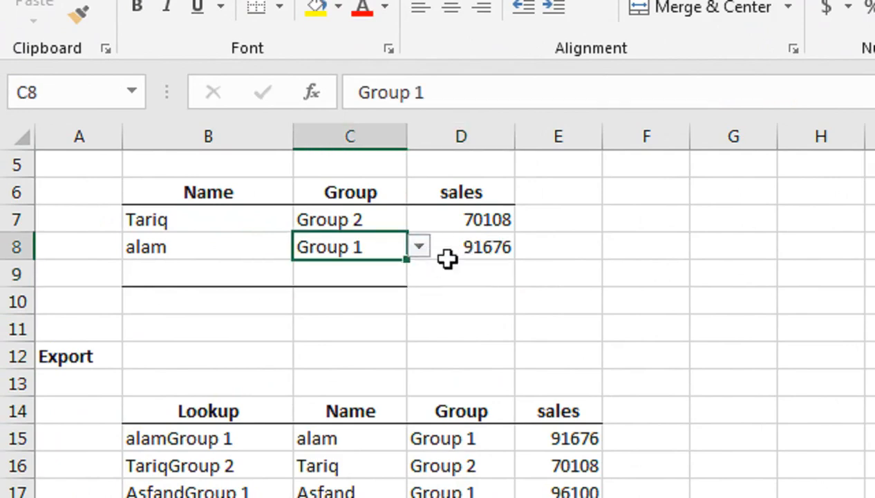
- Fill report row 9 from the drop-down lists with the third listed name in B9 and Group 1 in C9
{"action": "left_click", "coordinate": [266, 274]}
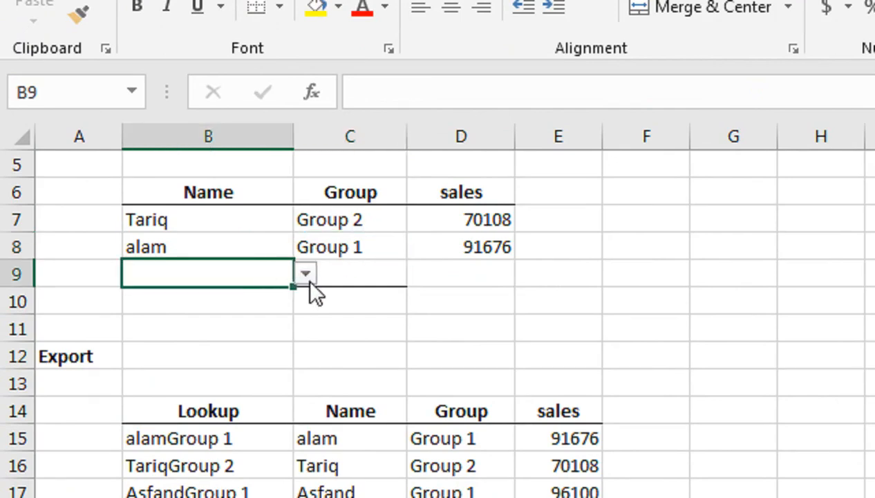
{"action": "left_click", "coordinate": [306, 277]}
{"action": "left_click", "coordinate": [280, 332]}
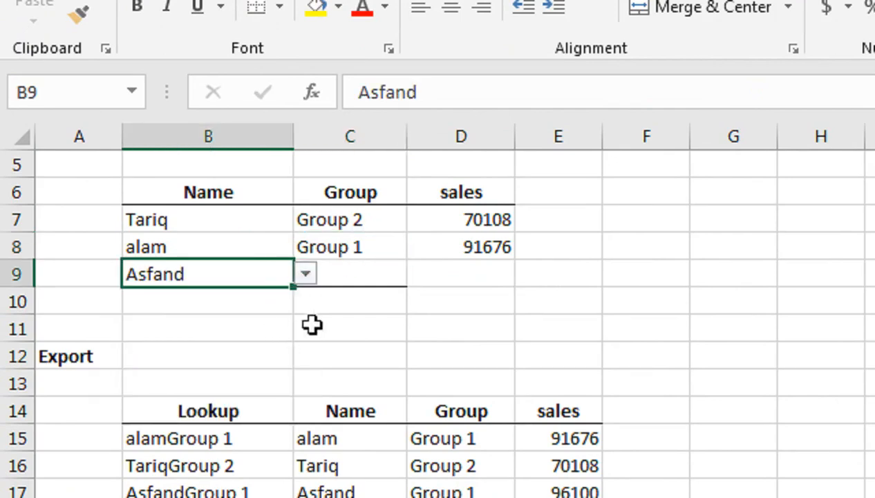
{"action": "left_click", "coordinate": [377, 271]}
{"action": "left_click", "coordinate": [419, 274]}
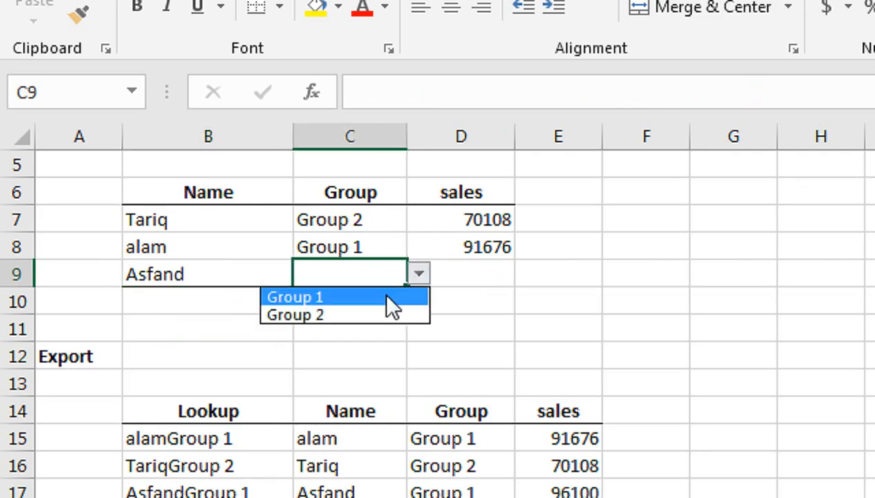
{"action": "left_click", "coordinate": [389, 307]}
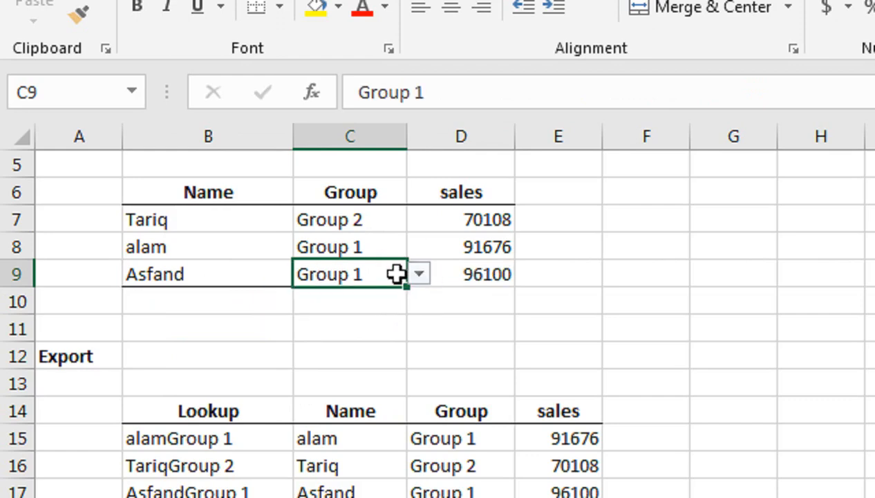